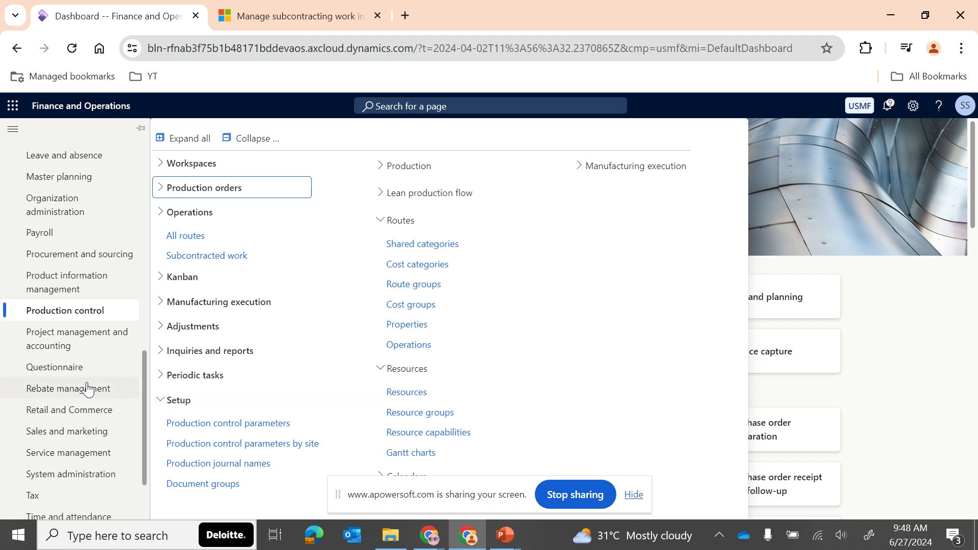
Open the inventory journal names setup in Inventory management and display the IBOM journal's settings
scroll(88, 390, up, 2)
click(63, 242)
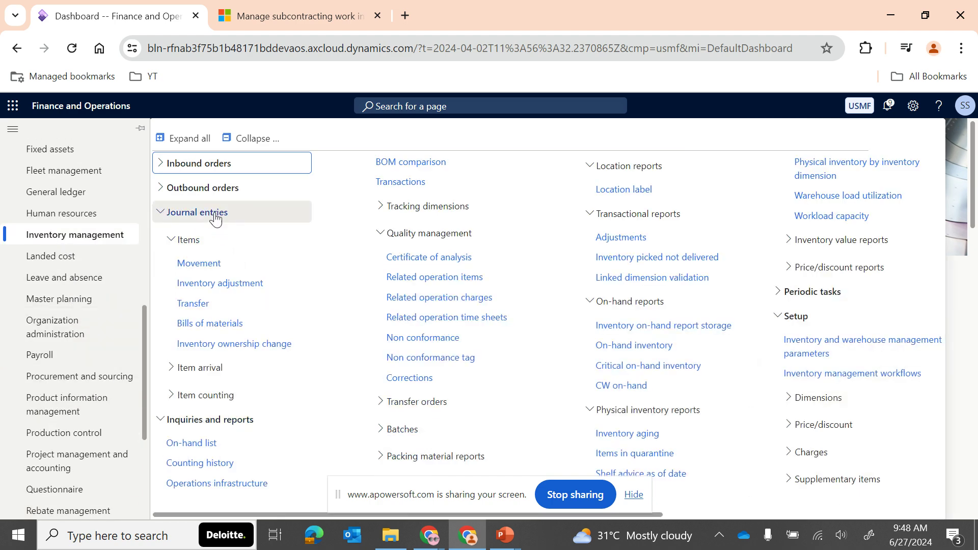
click(208, 237)
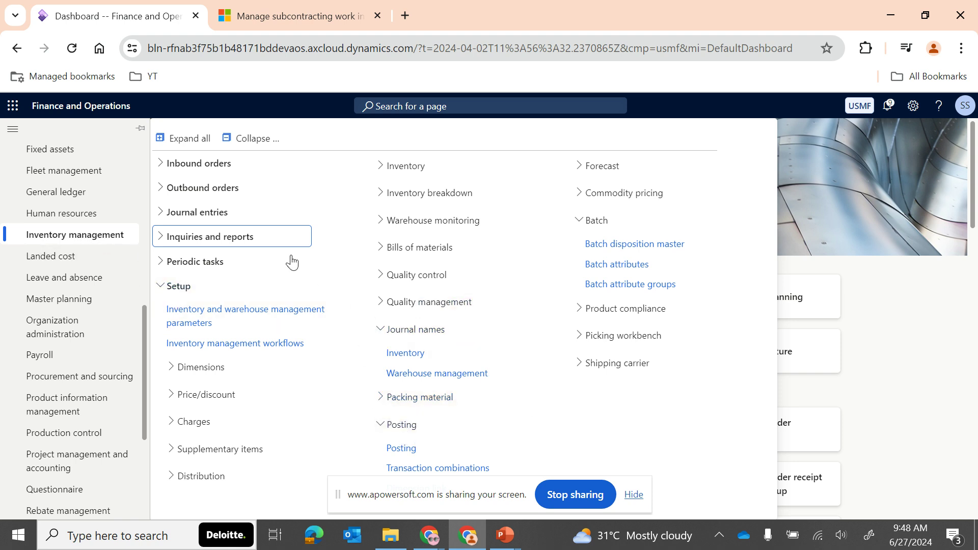
click(414, 351)
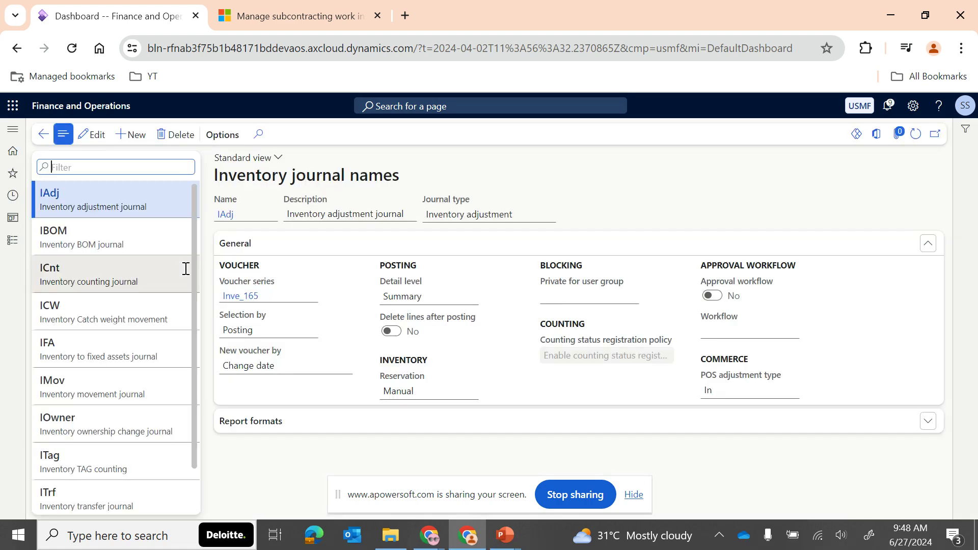
click(104, 232)
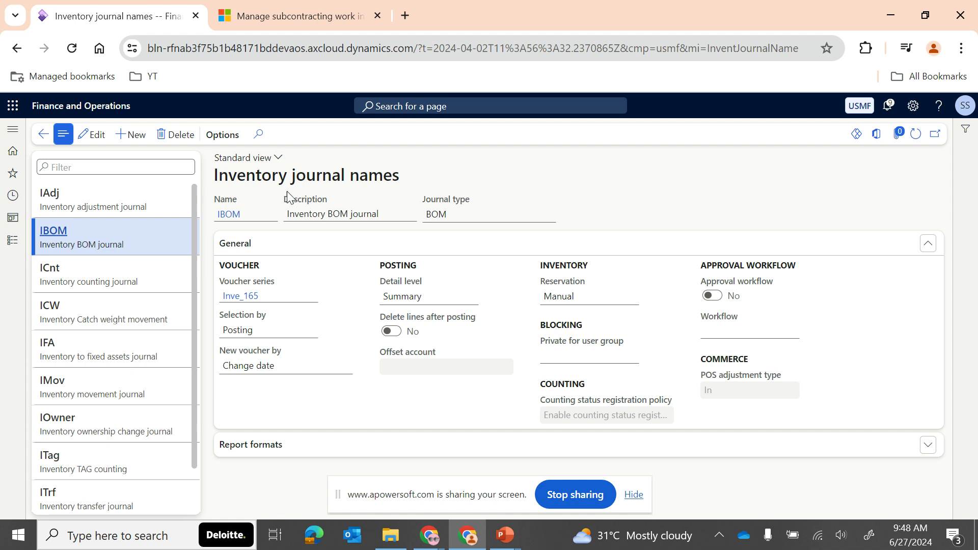
Start a new journal name, review the available journal types, and discard the record
click(127, 135)
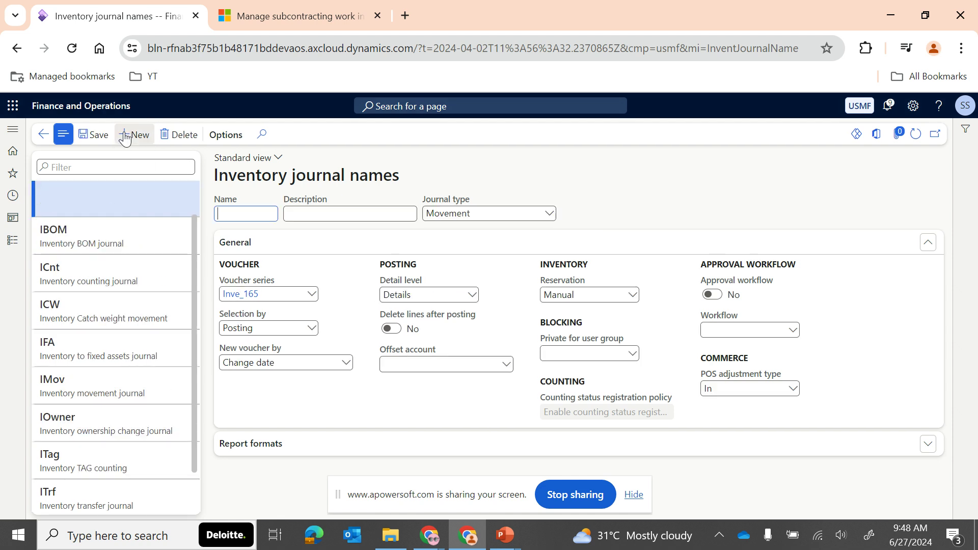
click(550, 216)
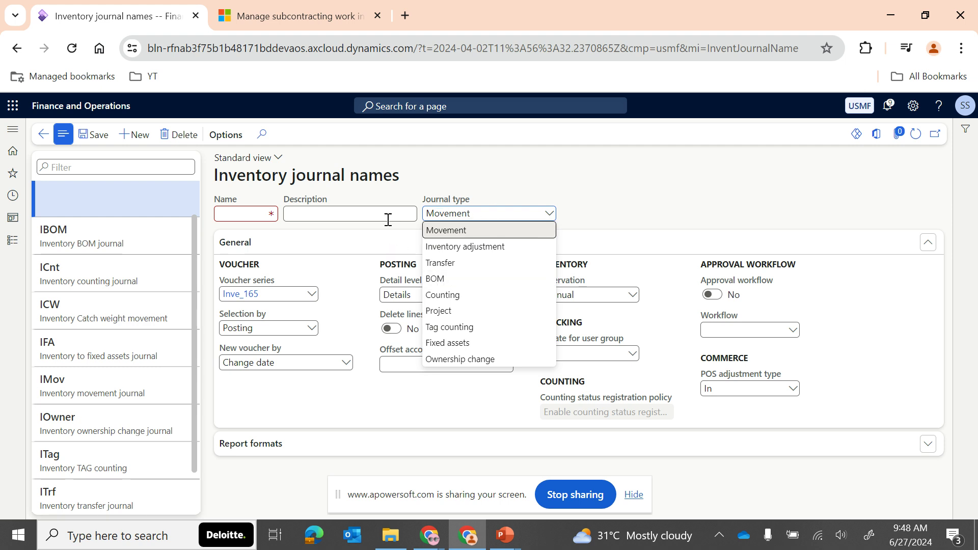
click(178, 134)
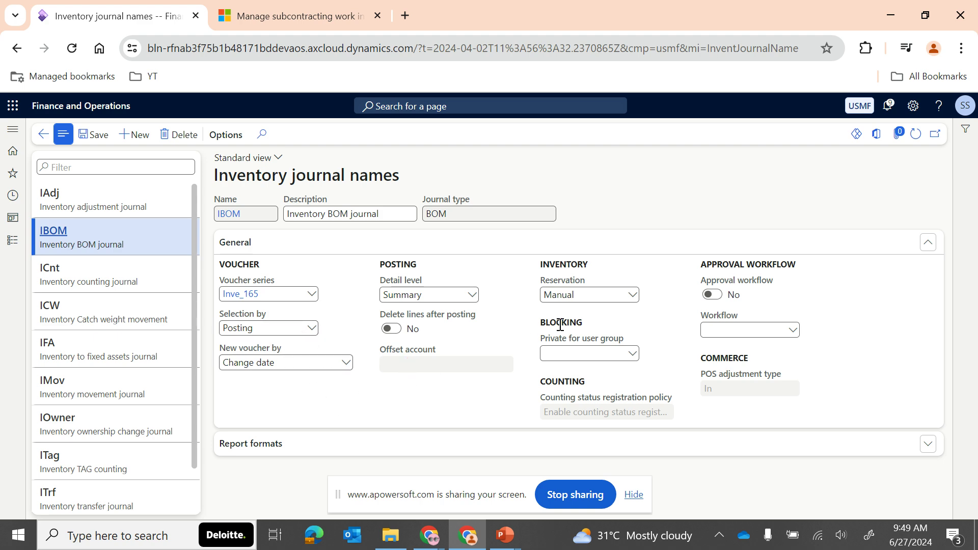
Expand the IBOM journal's report formats and open the journal settings in Inventory and warehouse management parameters
click(320, 448)
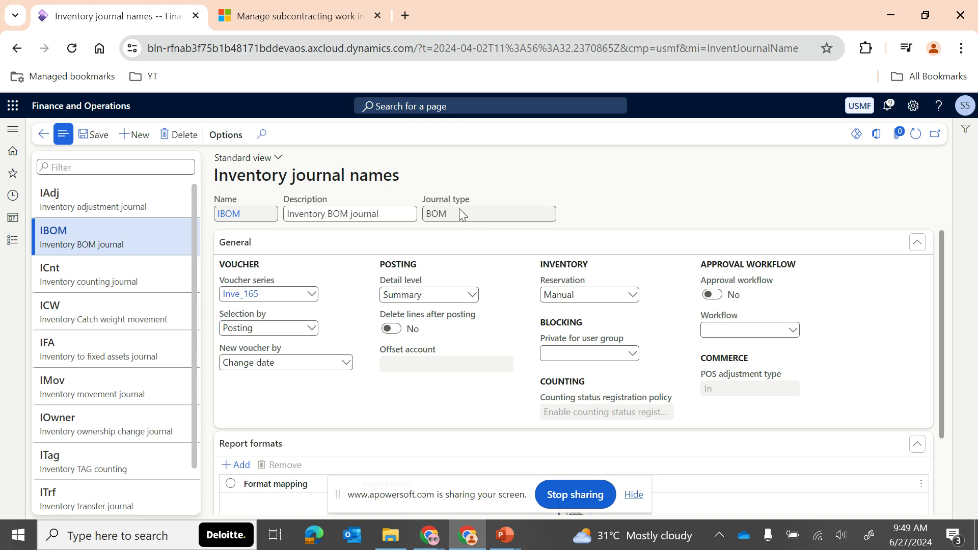
click(11, 247)
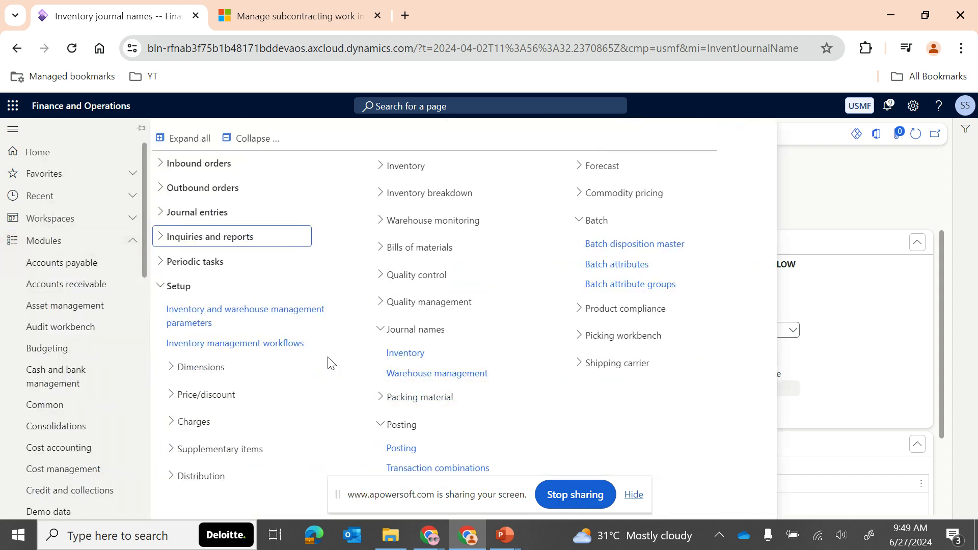
click(282, 319)
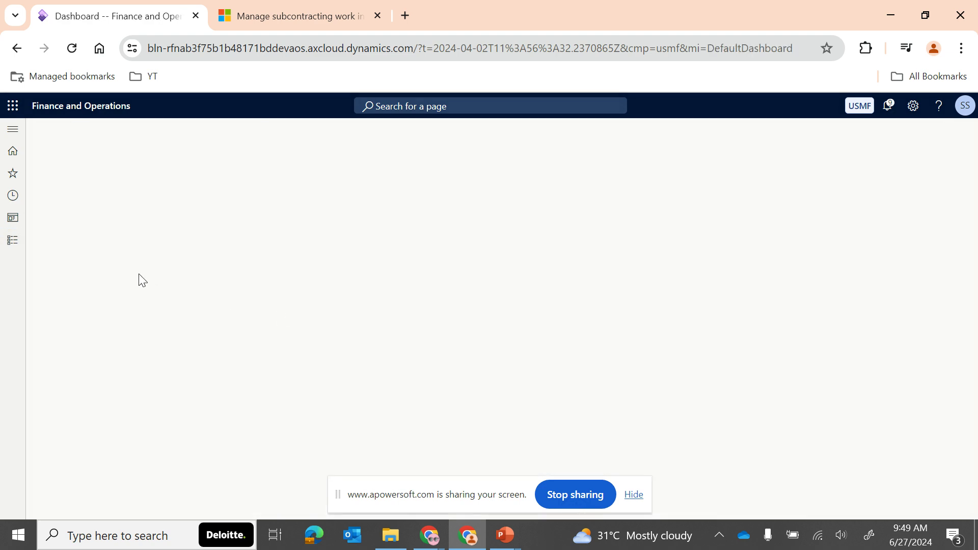
click(96, 239)
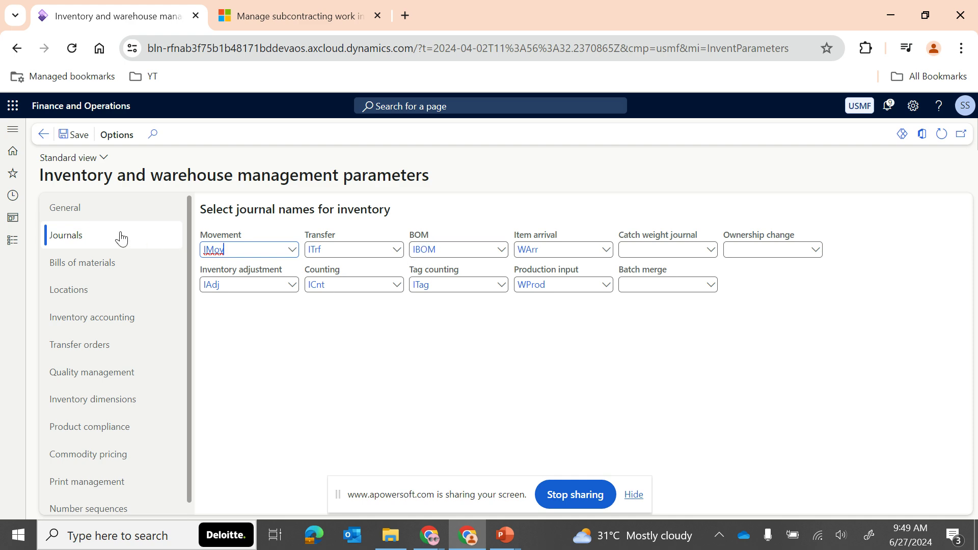
Open the Bills of materials item journals in Inventory management
click(11, 249)
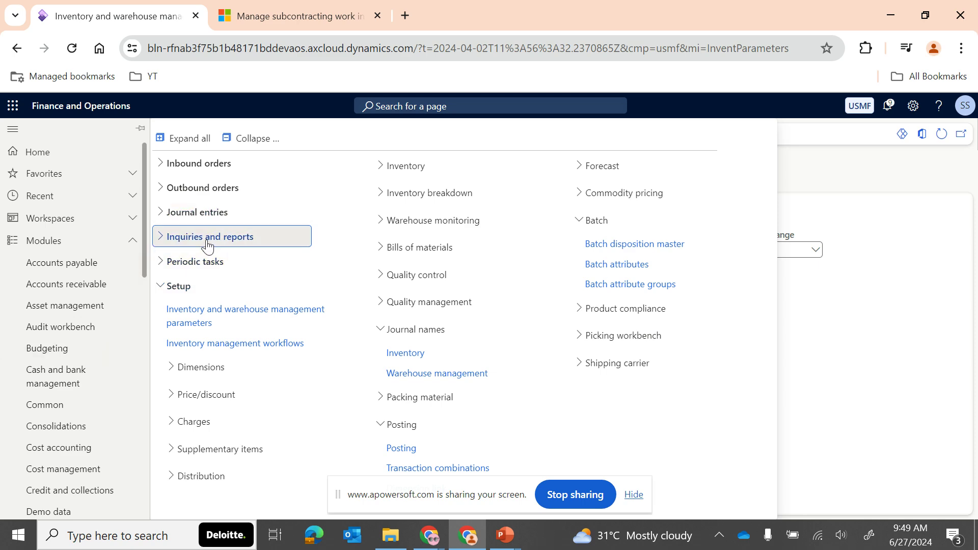
click(195, 214)
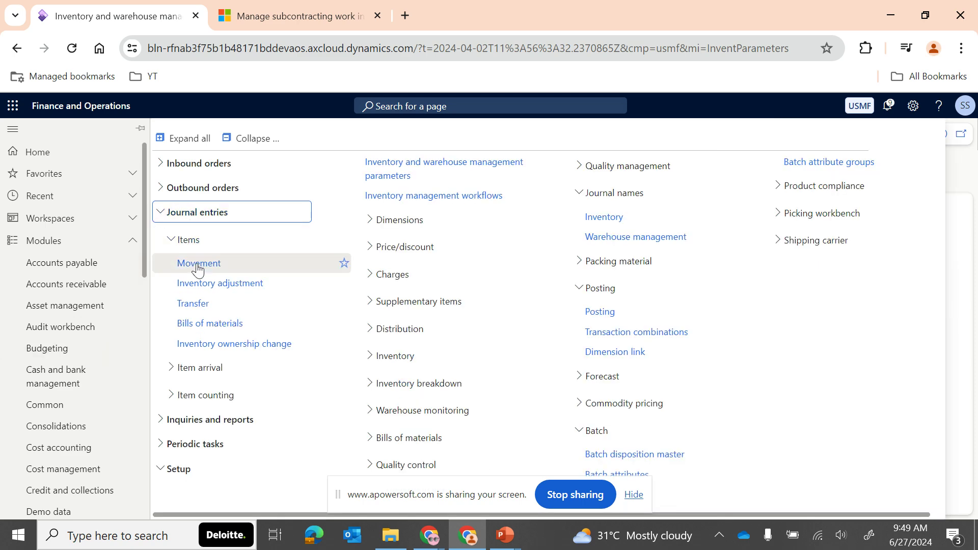
click(199, 326)
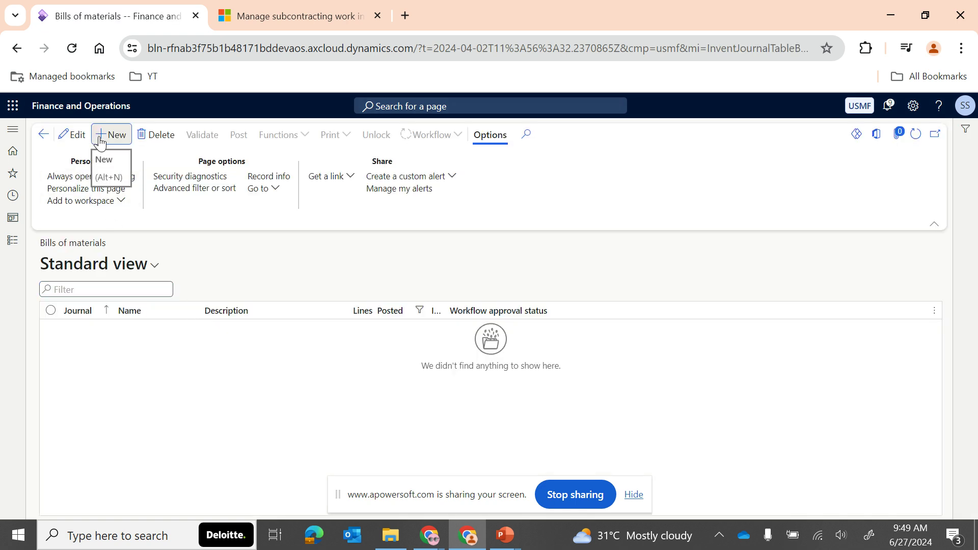
Create an inventory journal named IBOM for site 2 and warehouse 21
click(108, 136)
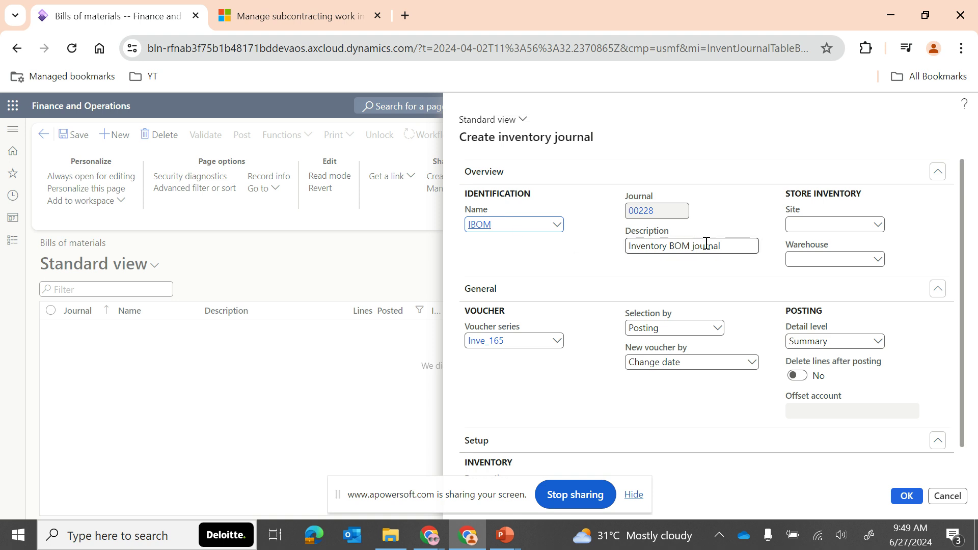
click(814, 224)
key(Tab)
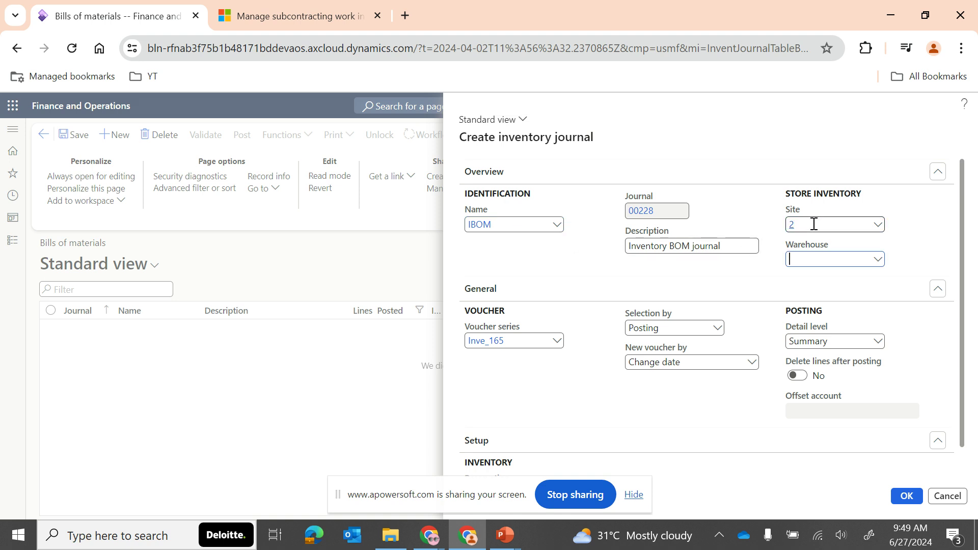
key(Tab)
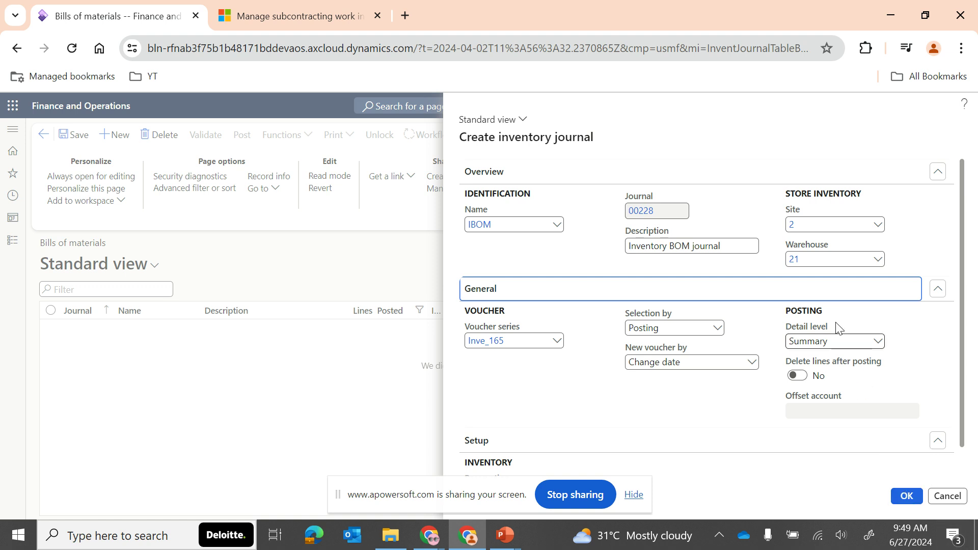
click(801, 259)
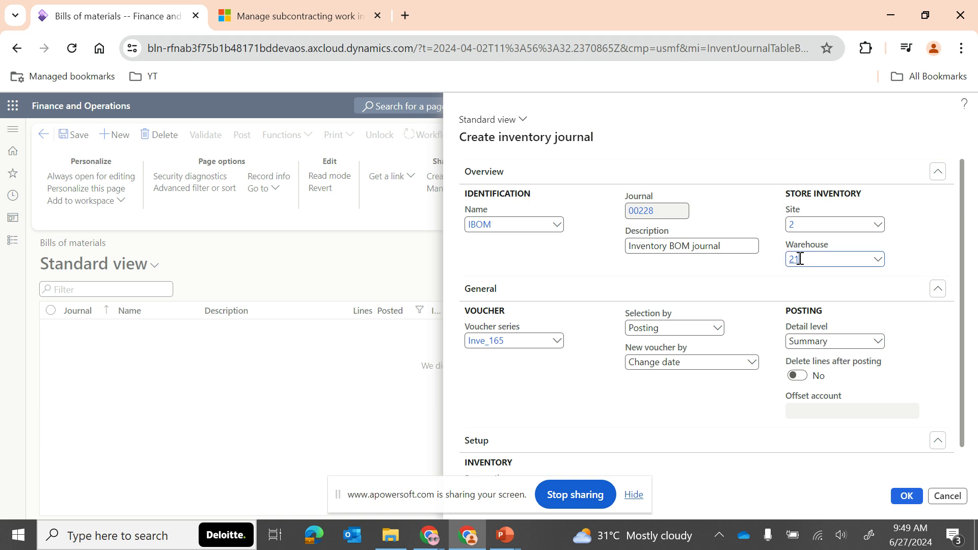
click(906, 496)
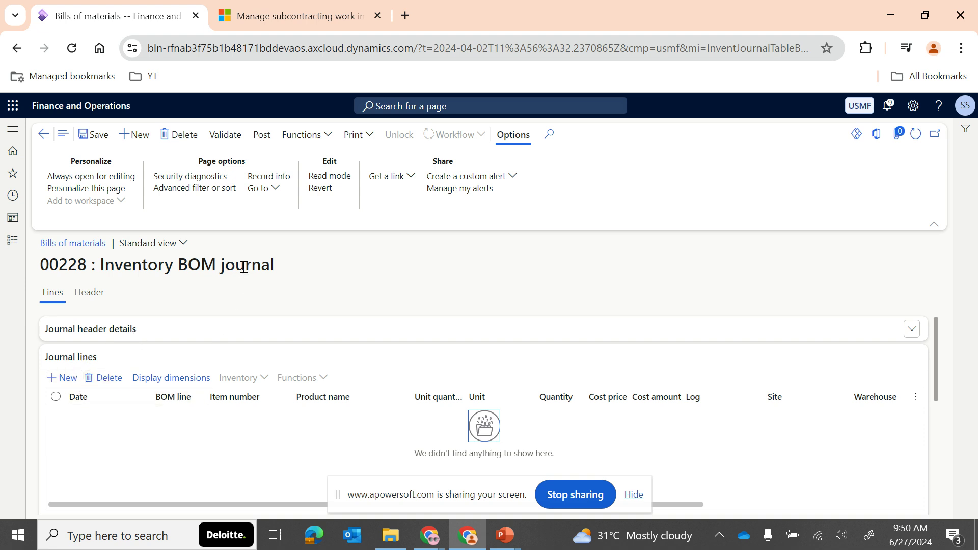
Open Report as finished for the journal and add a line for item FG - Shirt -001
click(320, 138)
click(315, 159)
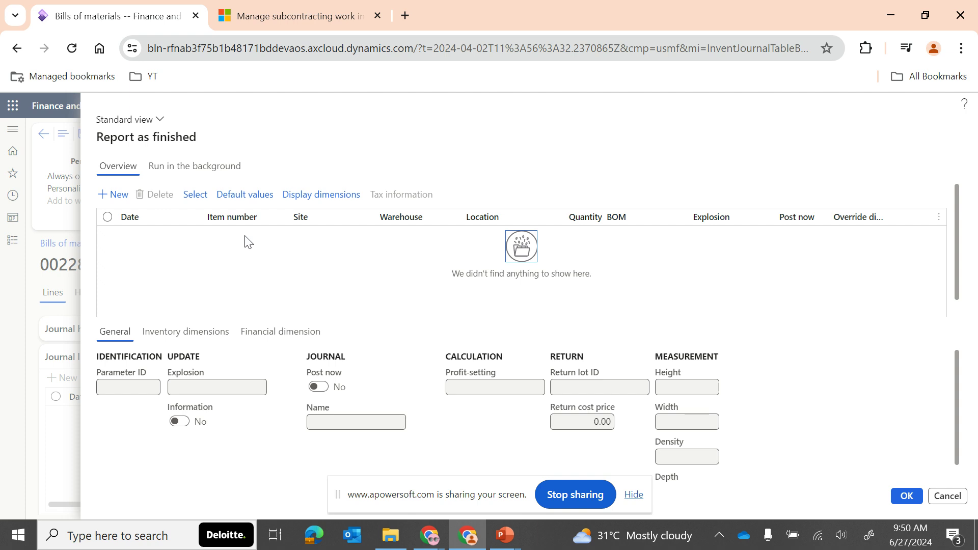
click(122, 194)
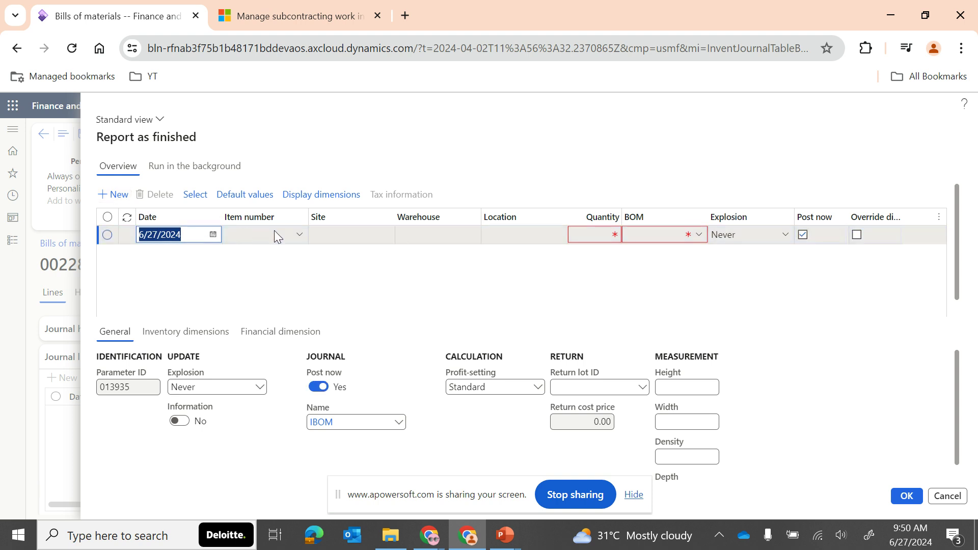
click(300, 235)
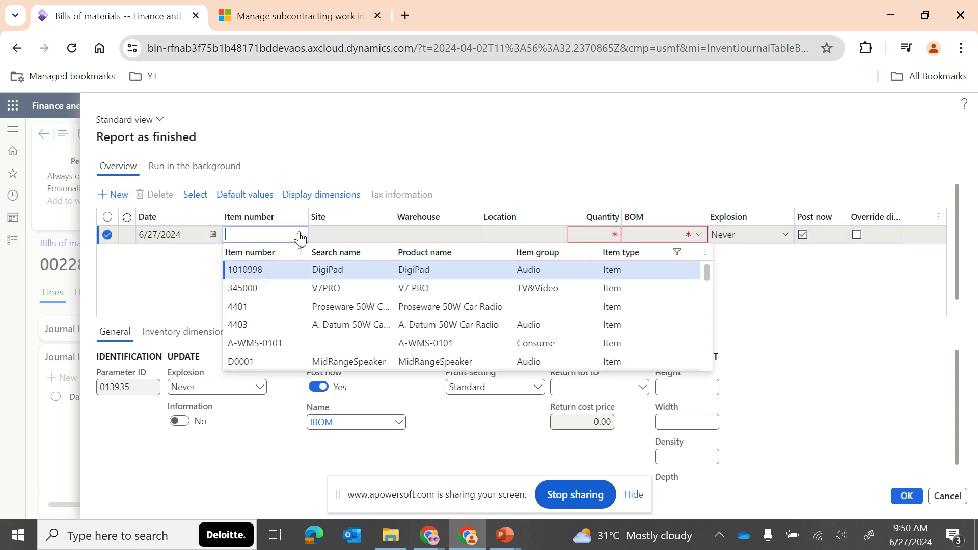
text(fg-)
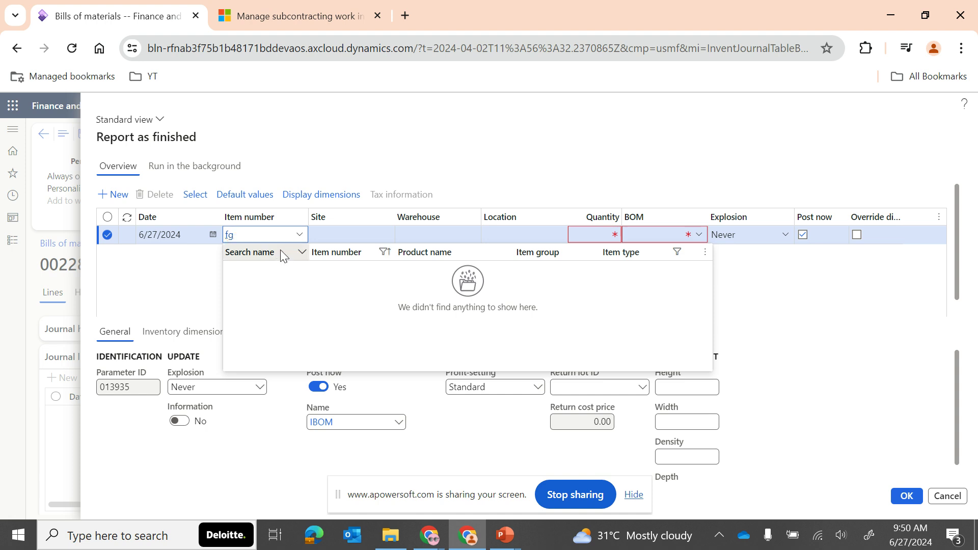
click(273, 269)
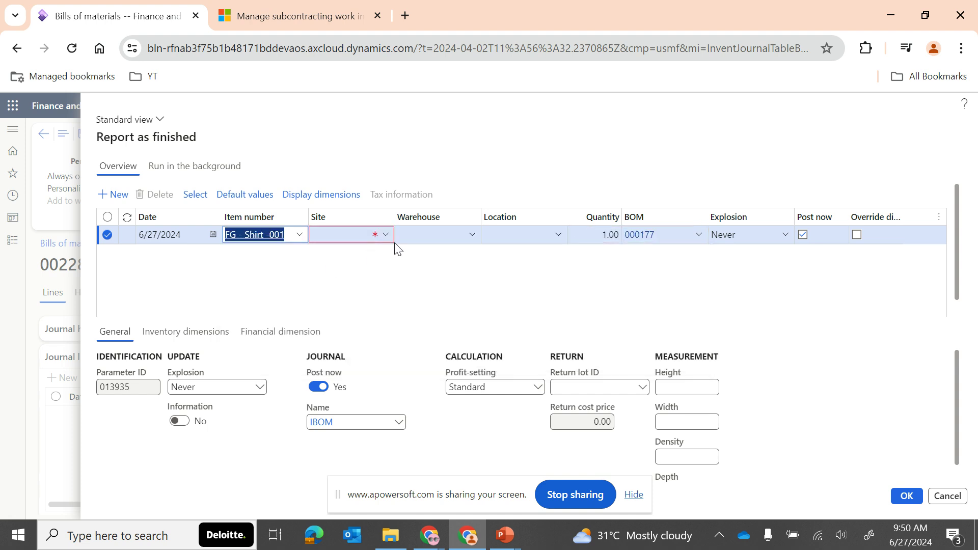
Set the FG - Shirt -001 line to site 2, warehouse 21 and location Default
click(368, 236)
text(2)
key(Tab)
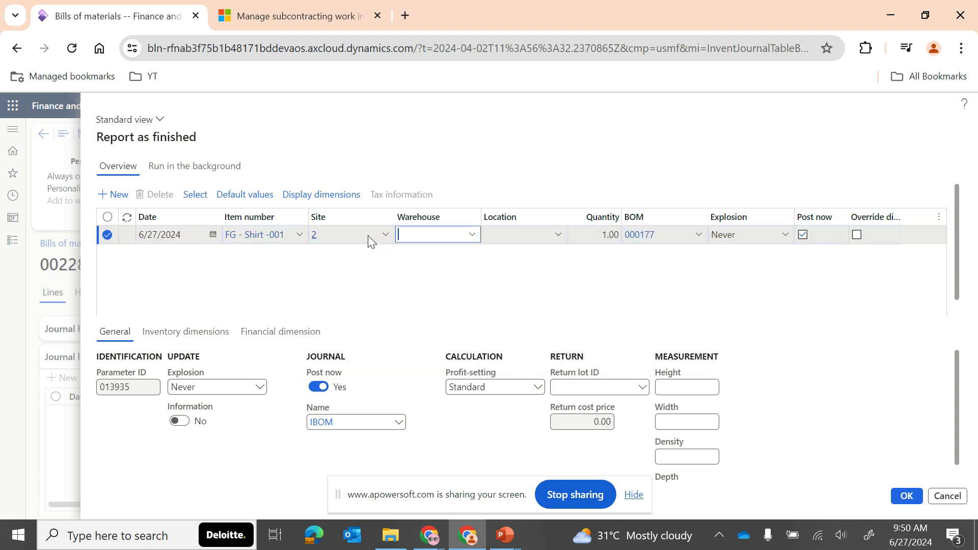
text(21)
key(Tab)
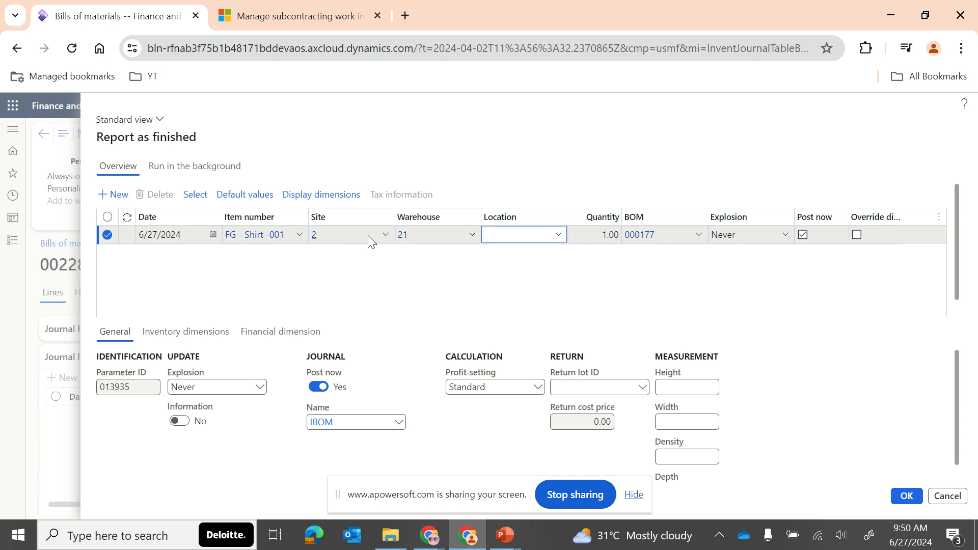
text(def)
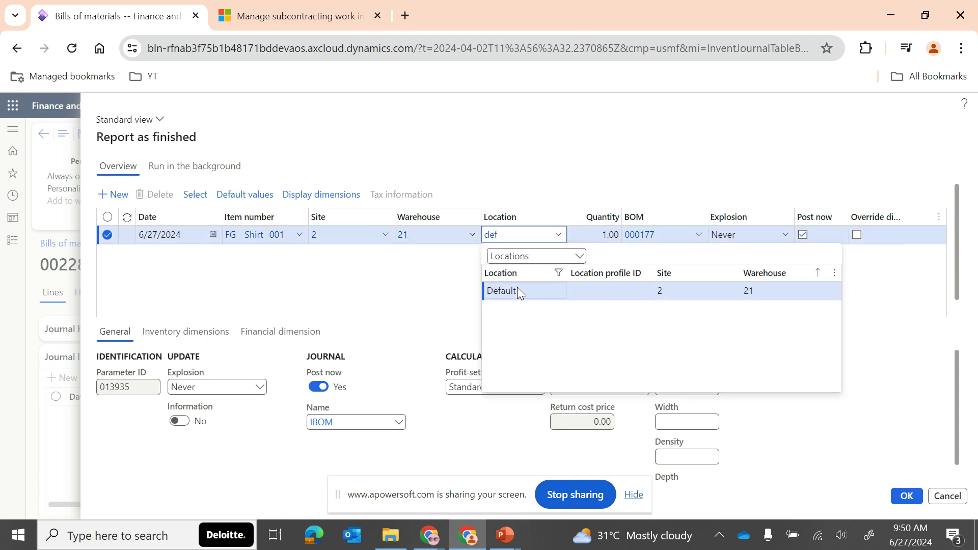
click(518, 288)
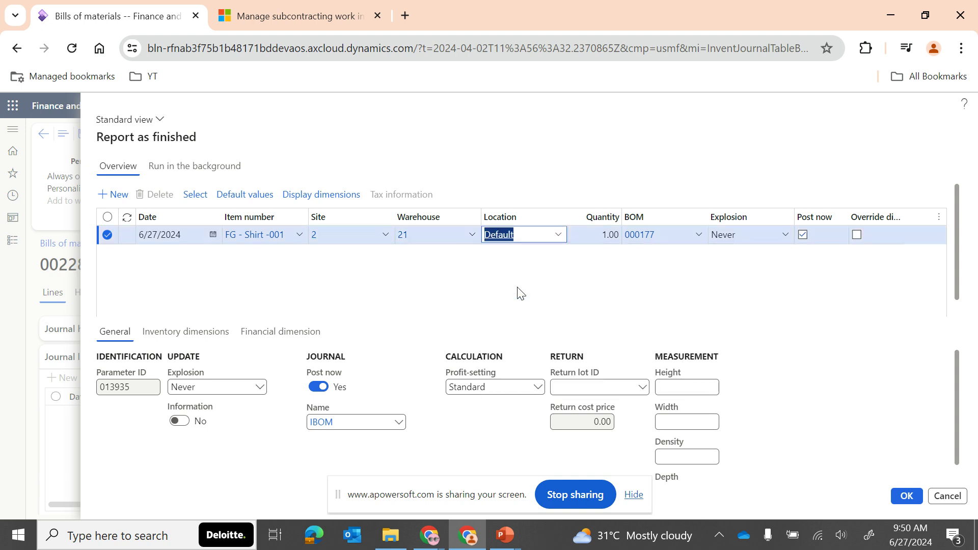
Set the line's quantity to 20, turn off immediate posting, and confirm the Report as finished entry
click(605, 236)
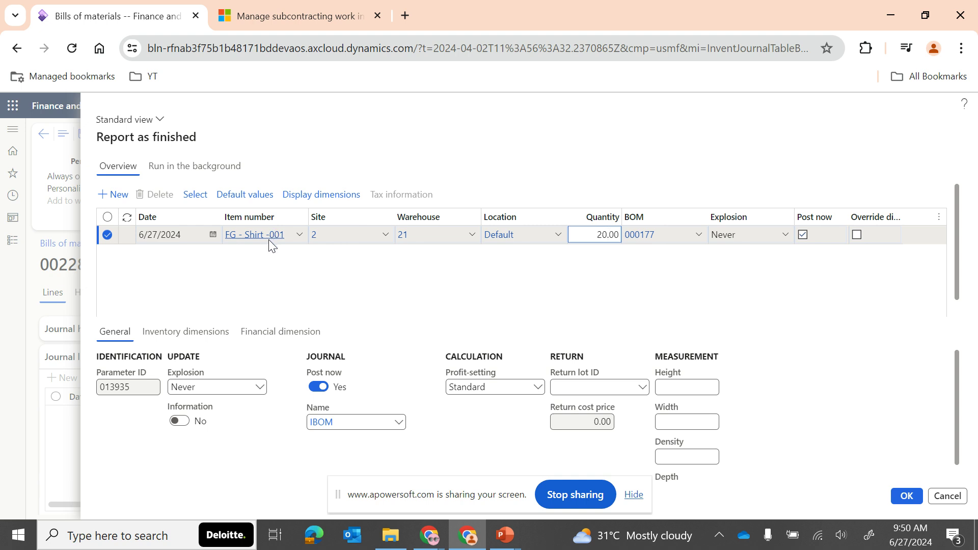
mouse_move(275, 245)
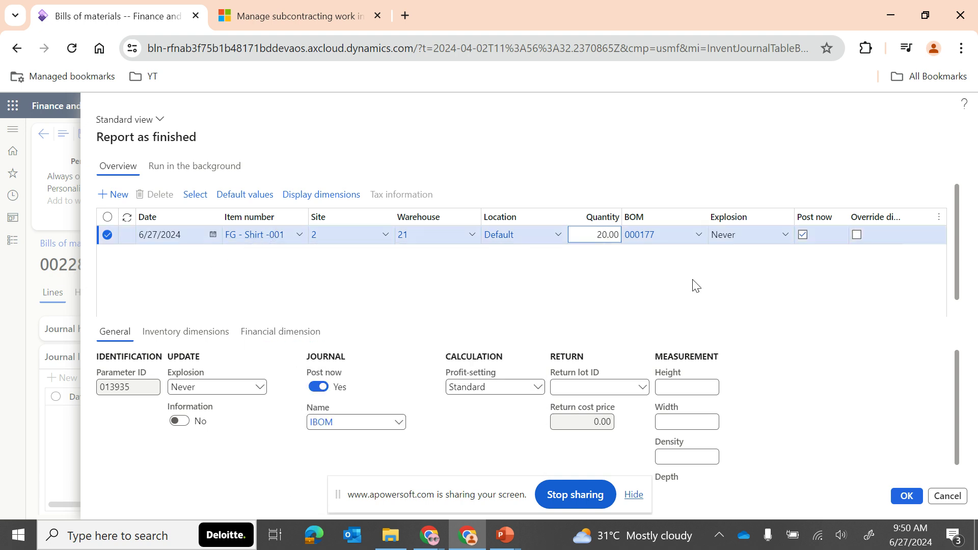
click(804, 235)
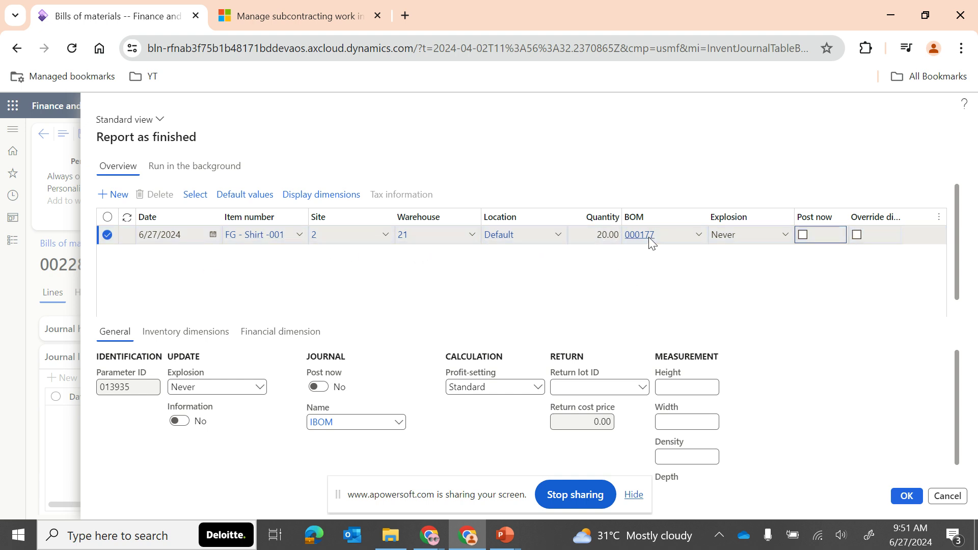
mouse_move(648, 243)
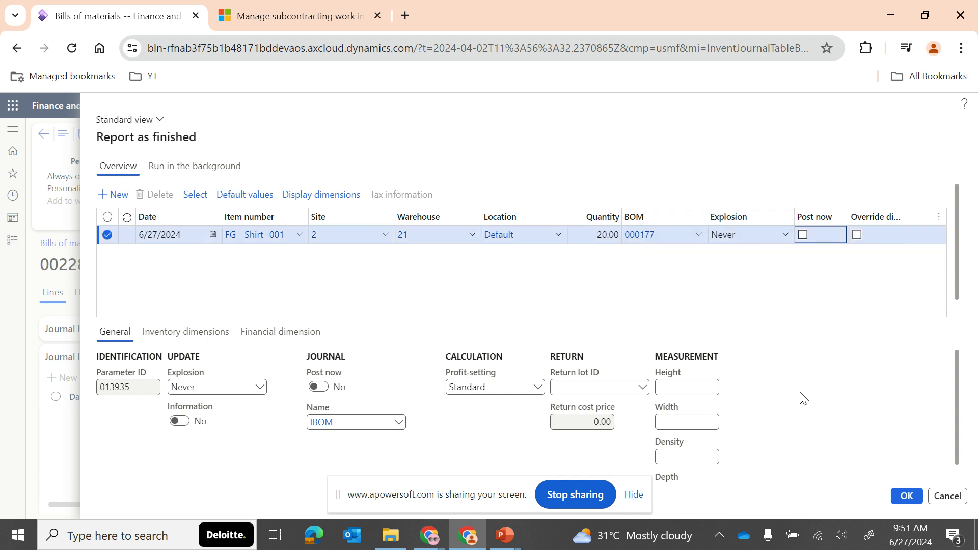
click(909, 499)
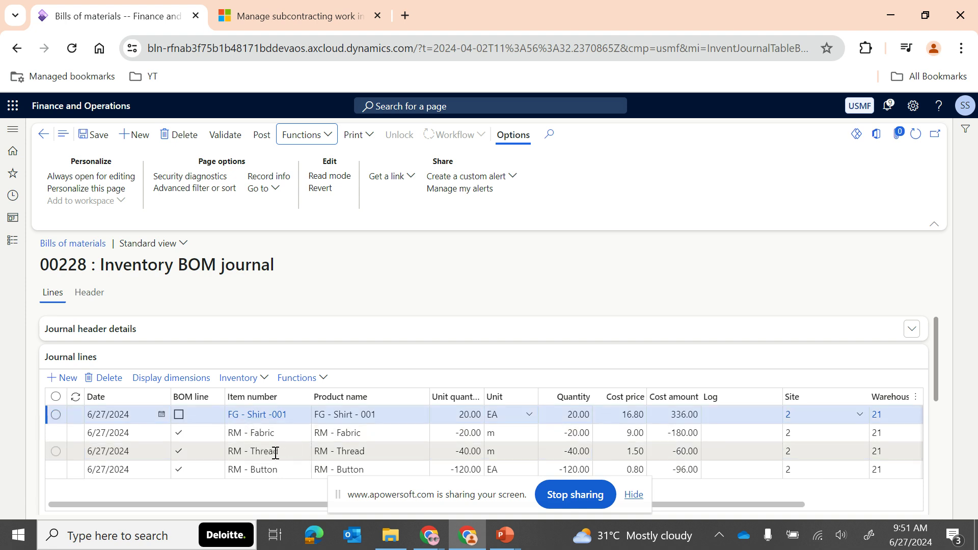
Set the location to Default on the RM - Fabric, RM - Thread and RM - Button journal lines
scroll(235, 448, right, 2)
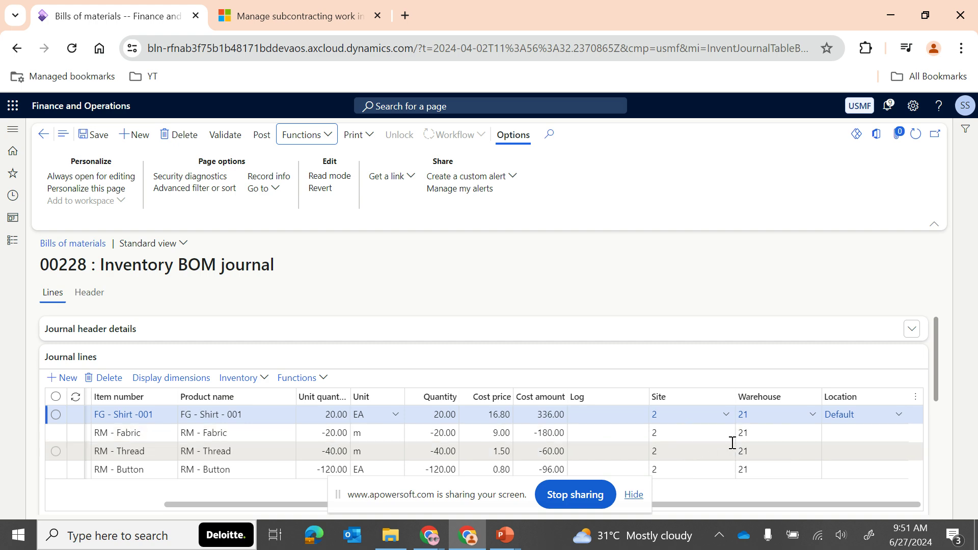
click(838, 433)
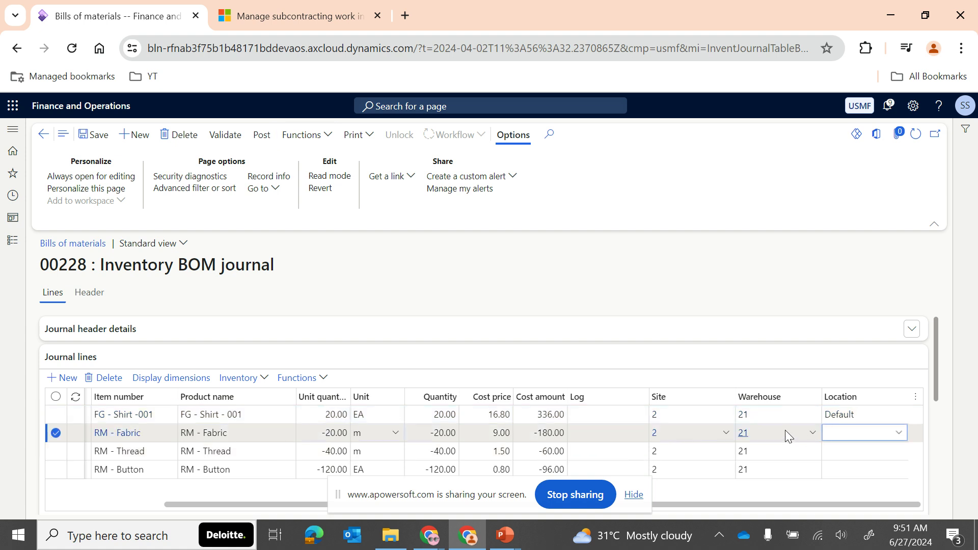
click(814, 436)
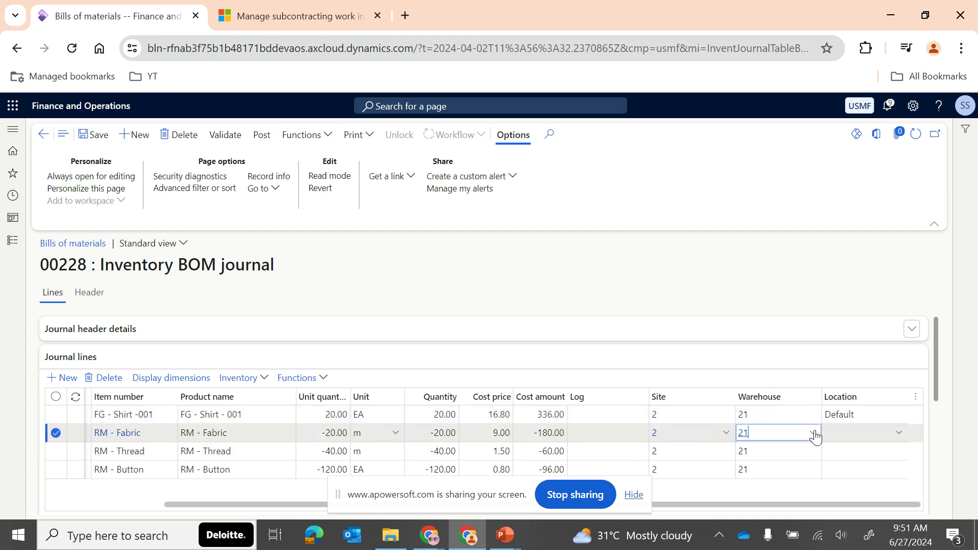
click(812, 434)
click(842, 430)
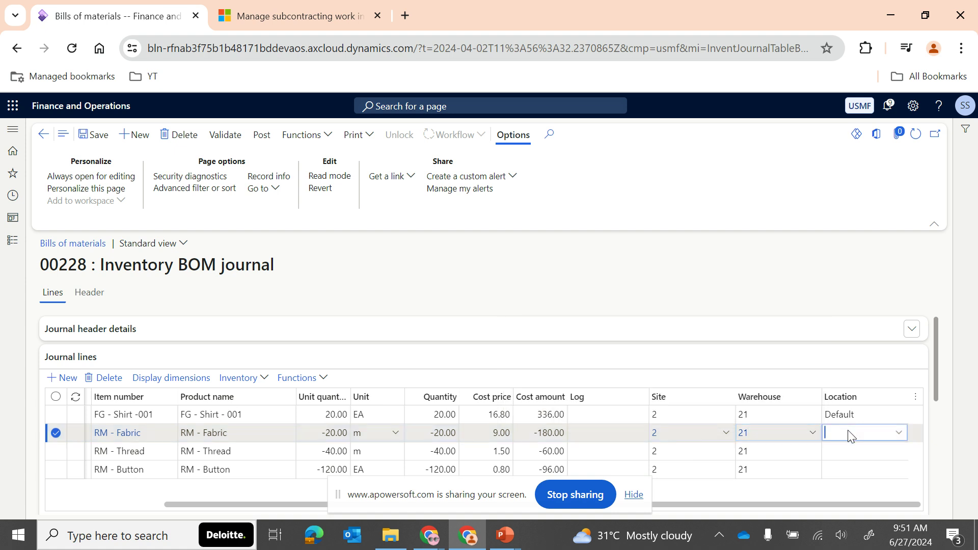
drag(855, 415, 835, 419)
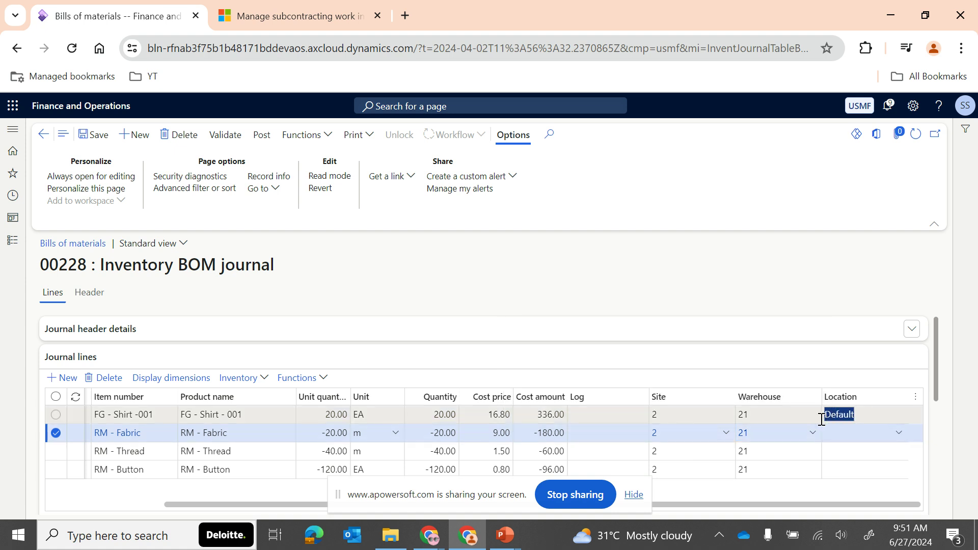
click(843, 434)
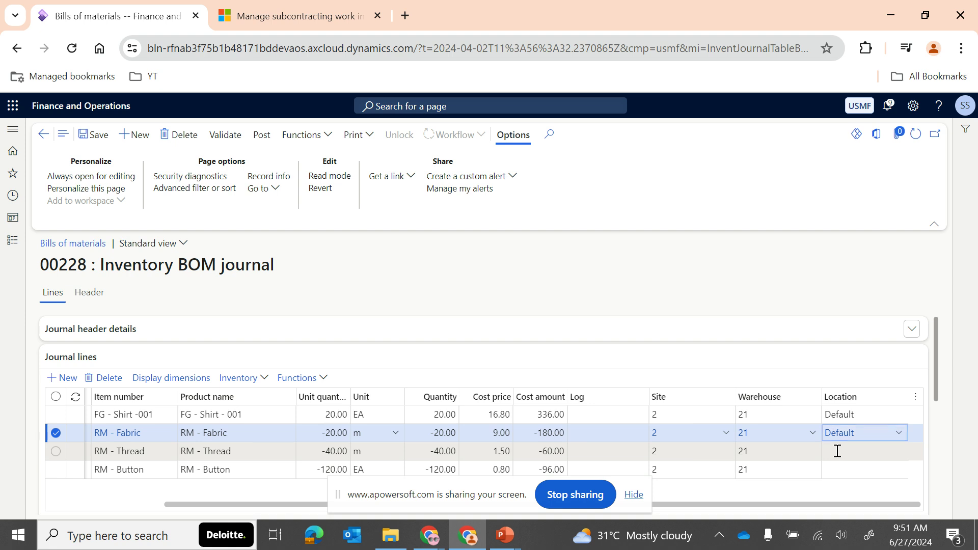
click(840, 452)
text(Default)
click(836, 471)
text(Default)
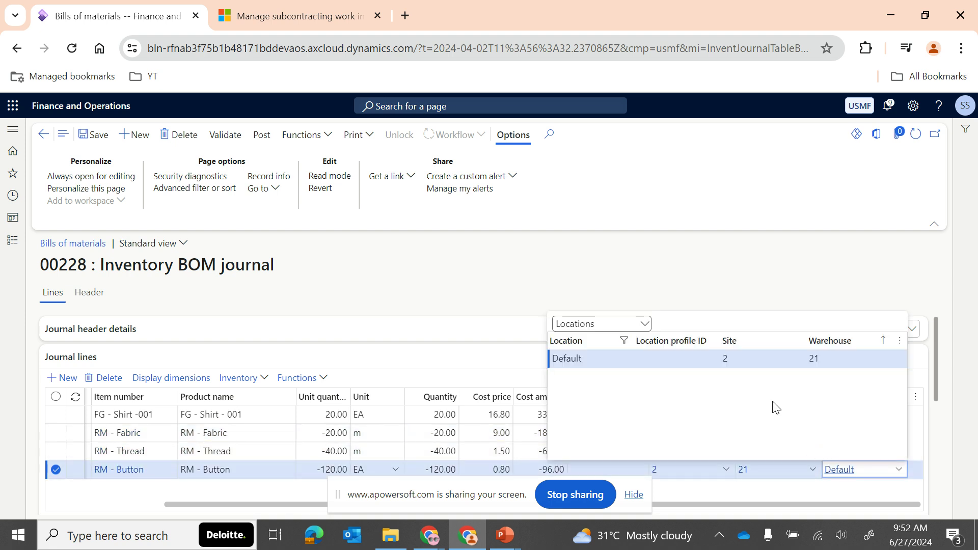
click(644, 359)
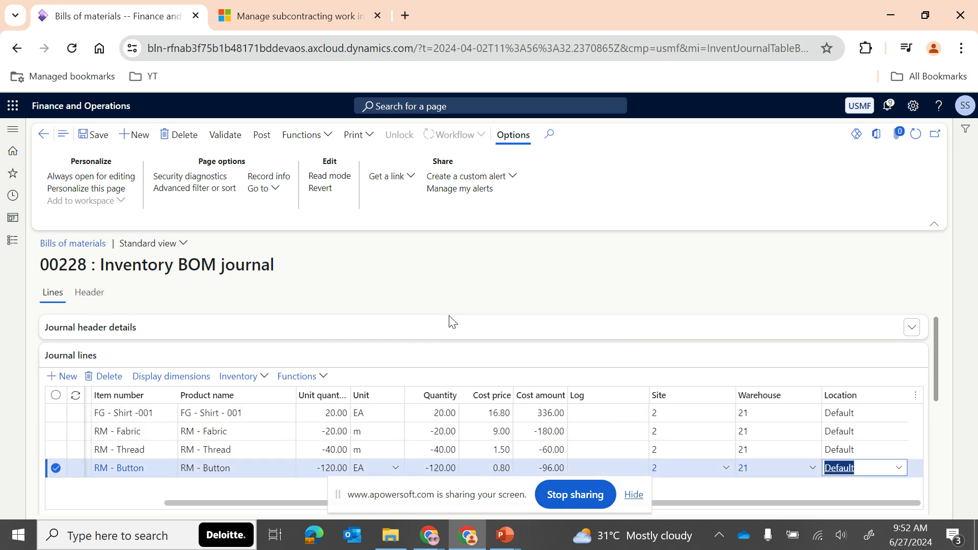
Review the inventory dimensions in the line details of the RM - Button line
scroll(450, 321, down, 5)
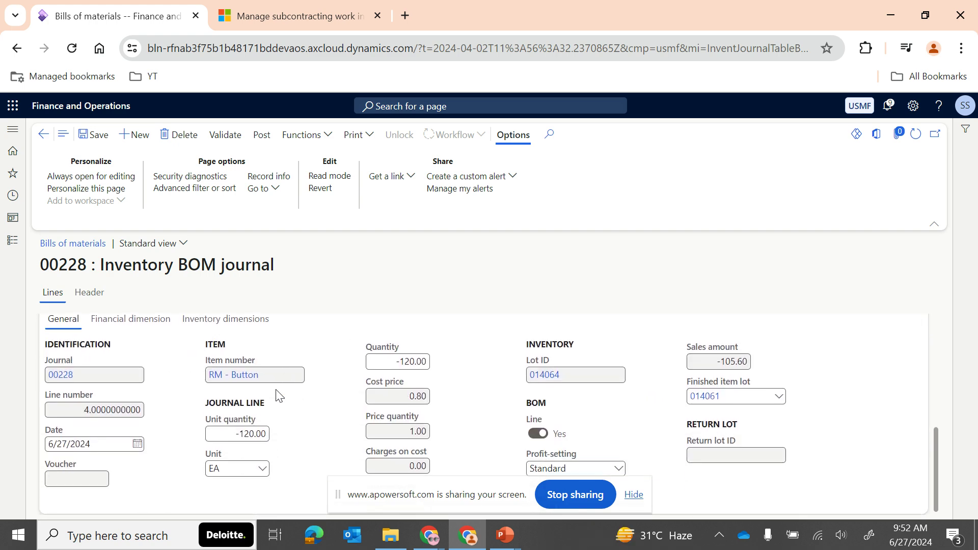
scroll(218, 362, up, 1)
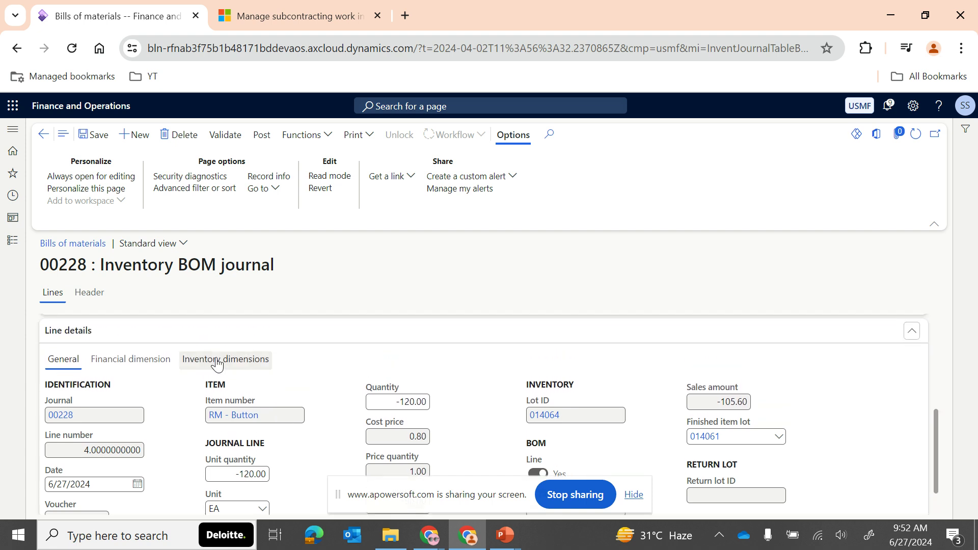
click(217, 361)
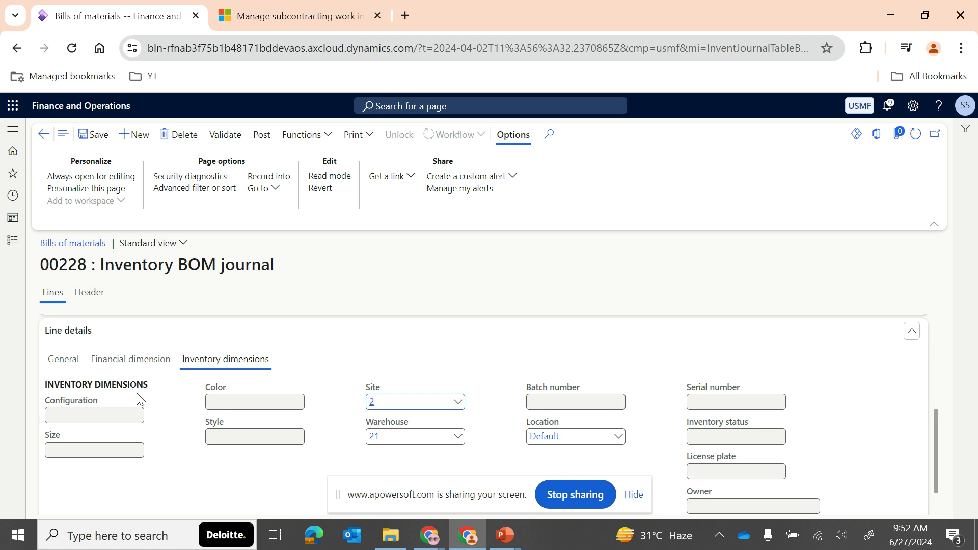
scroll(169, 403, up, 5)
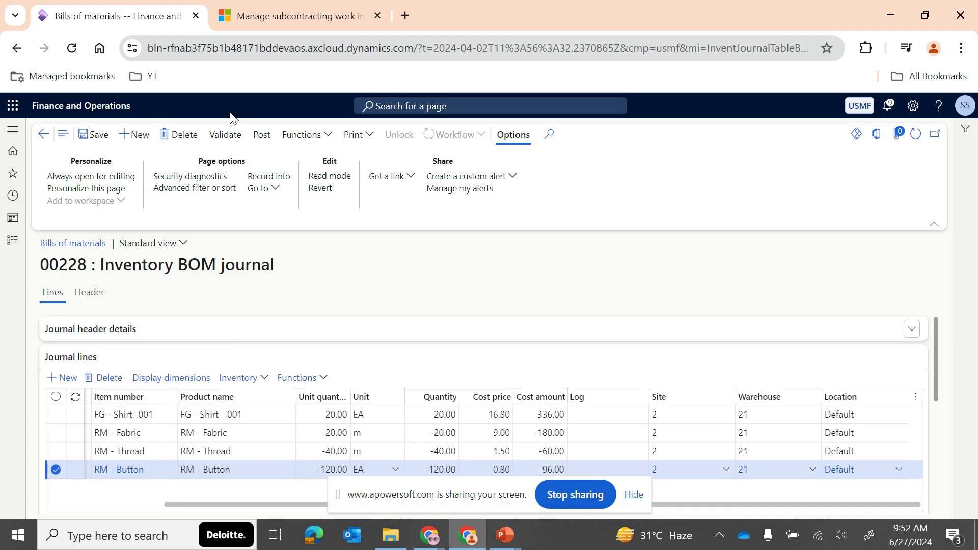
Validate the journal, read the details of the resulting check messages, and dismiss them
click(224, 135)
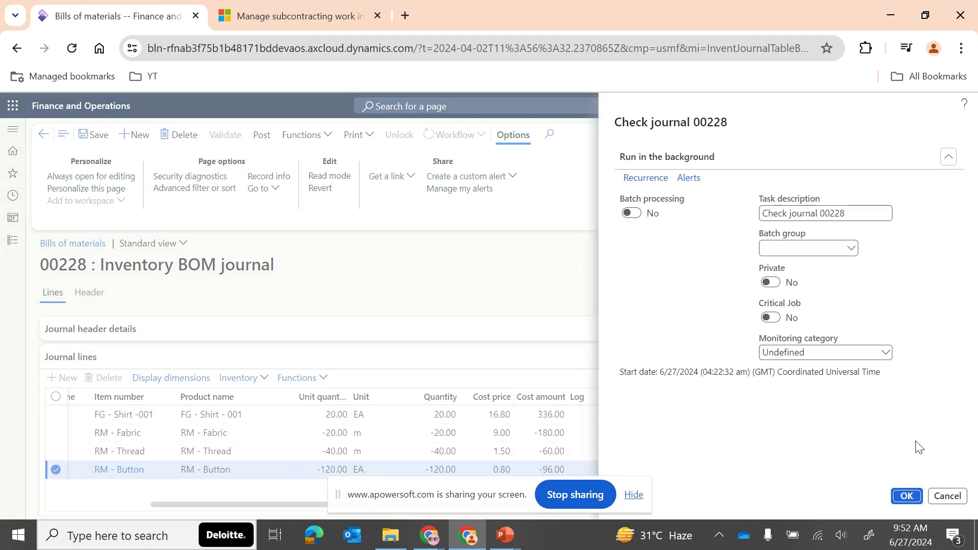
click(916, 499)
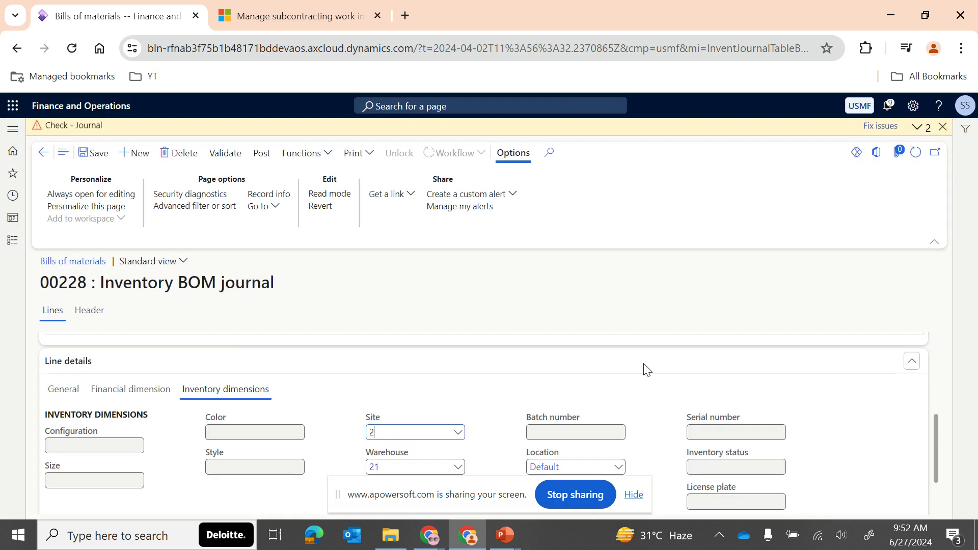
click(919, 127)
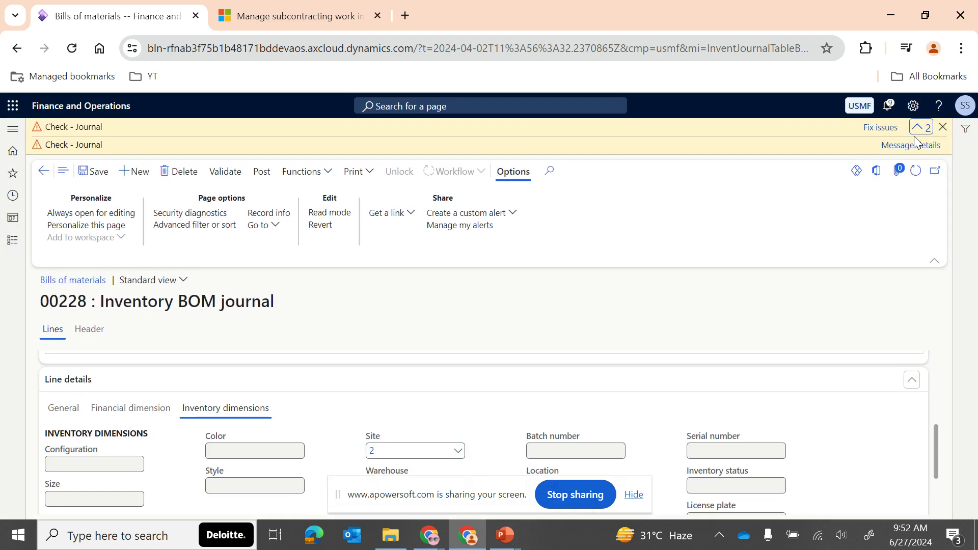
click(912, 145)
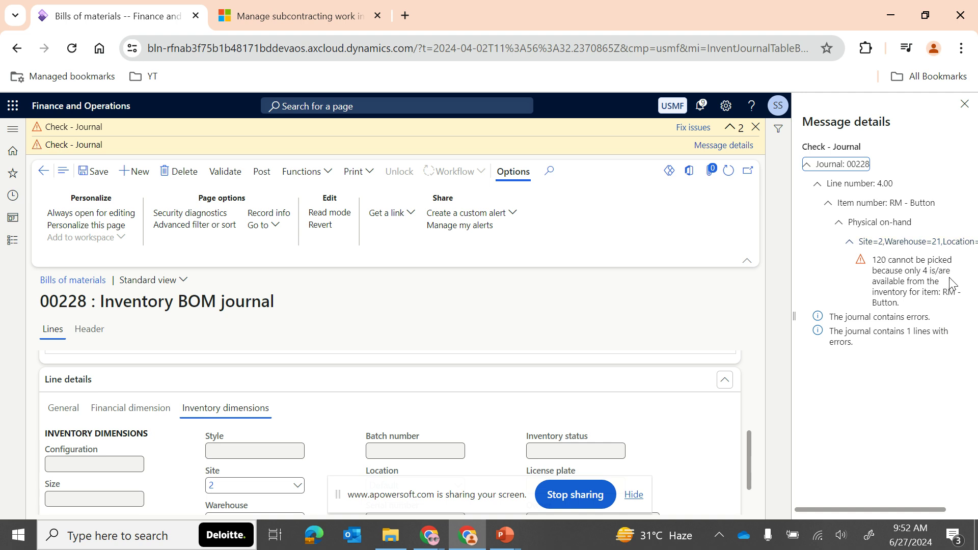
click(965, 104)
click(943, 128)
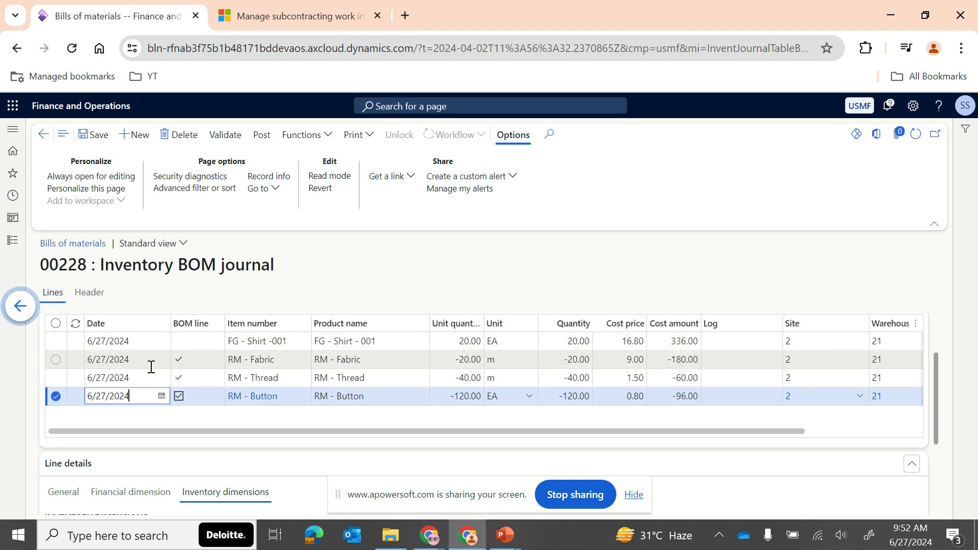
Try to delete all four journal lines at once
scroll(148, 367, up, 2)
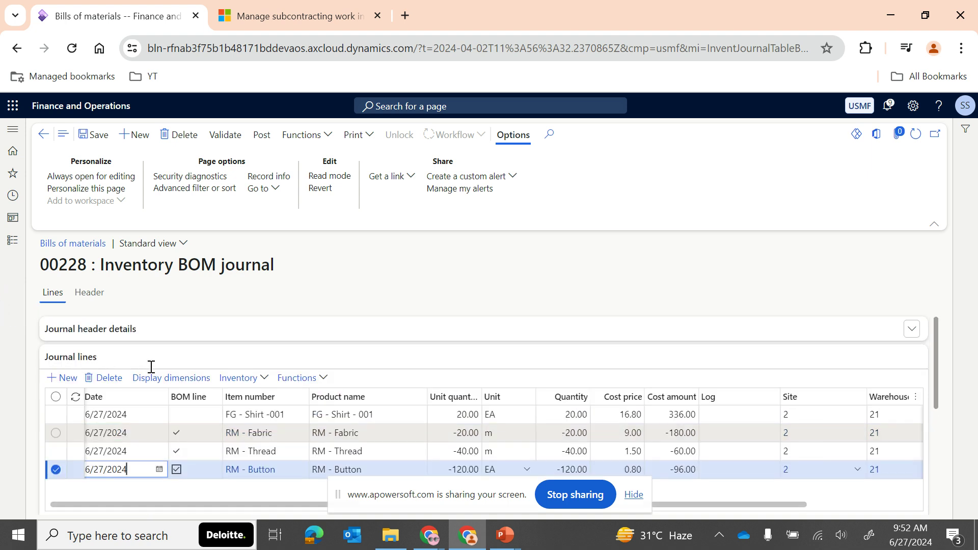
click(56, 397)
click(104, 383)
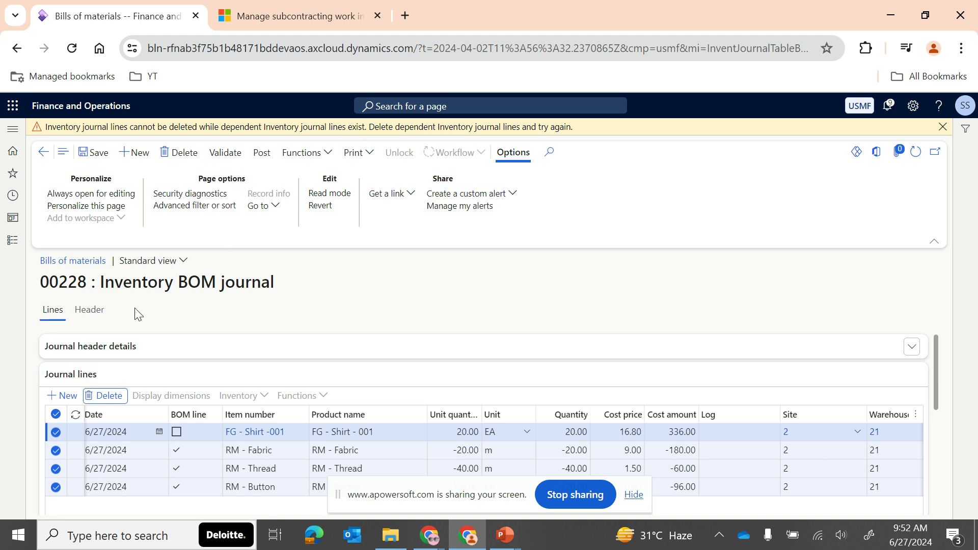
Delete the three raw material lines first and the FG - Shirt -001 line after them, and dismiss the warning
click(56, 432)
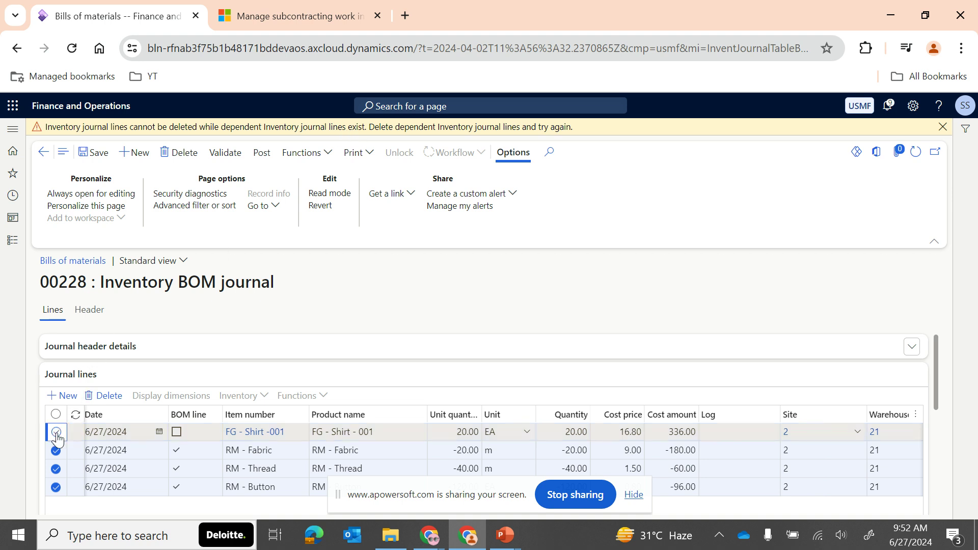
click(107, 397)
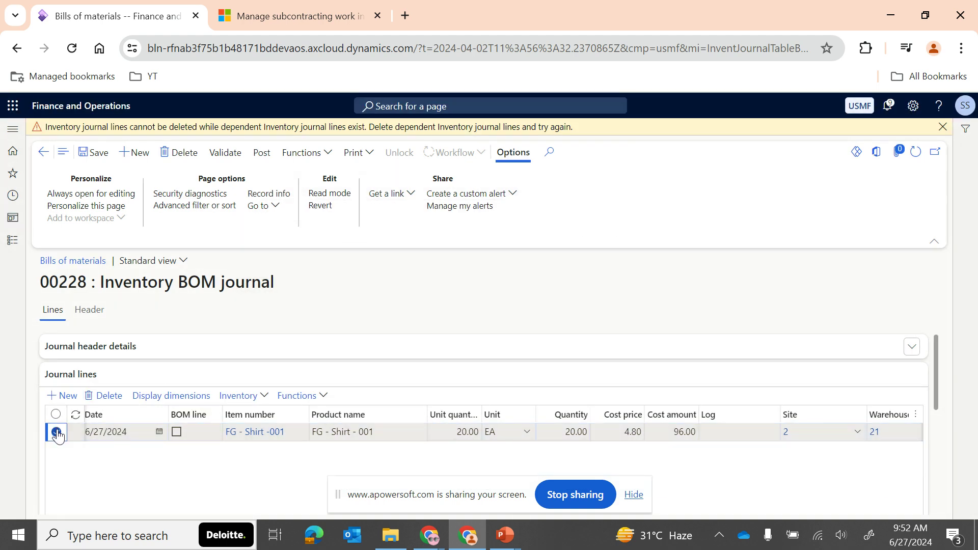
click(105, 396)
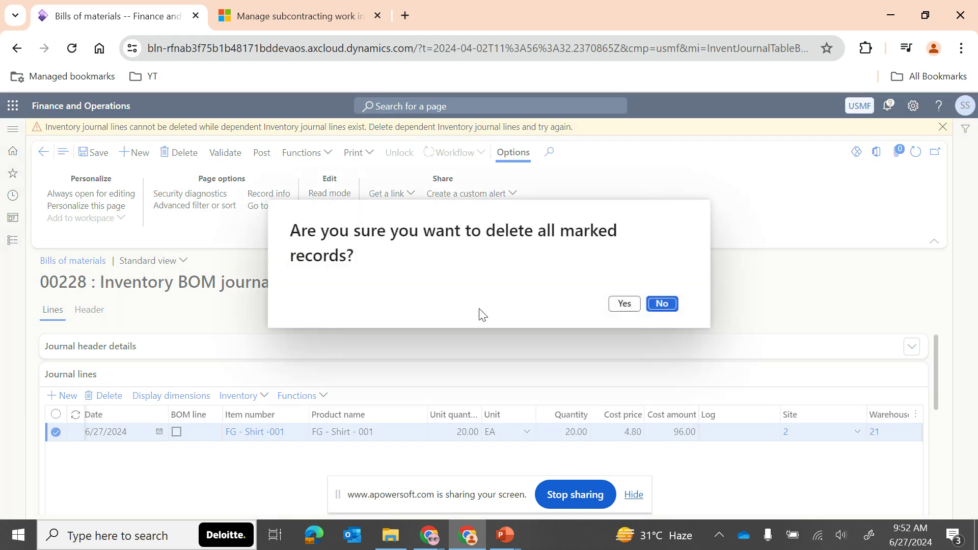
click(615, 306)
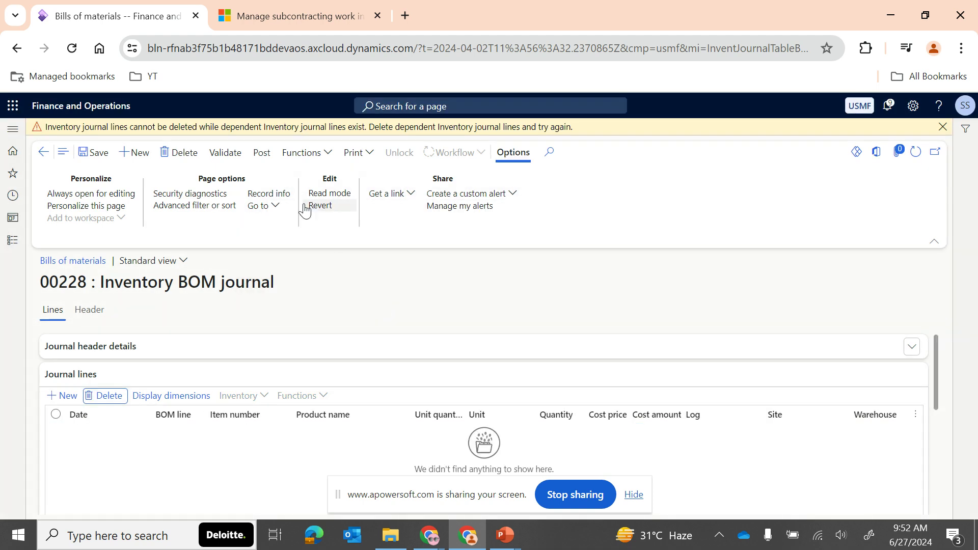
click(943, 126)
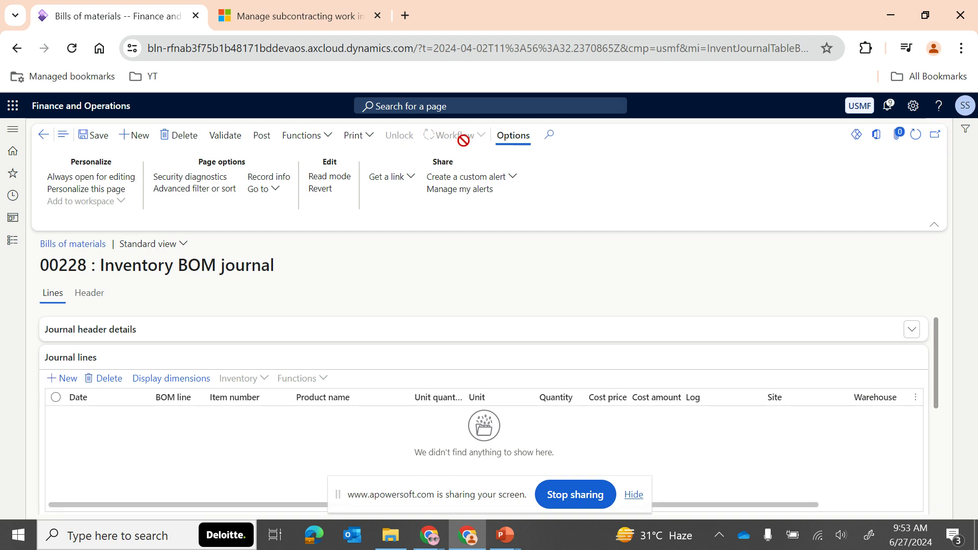
Reopen Report as finished for the emptied journal and add a new line for item FG - Shirt -001
click(329, 136)
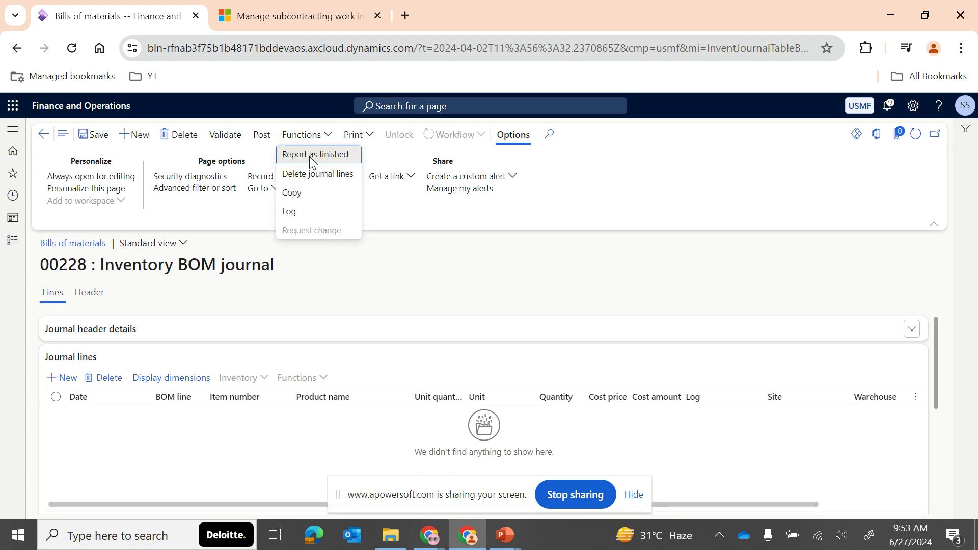
click(312, 161)
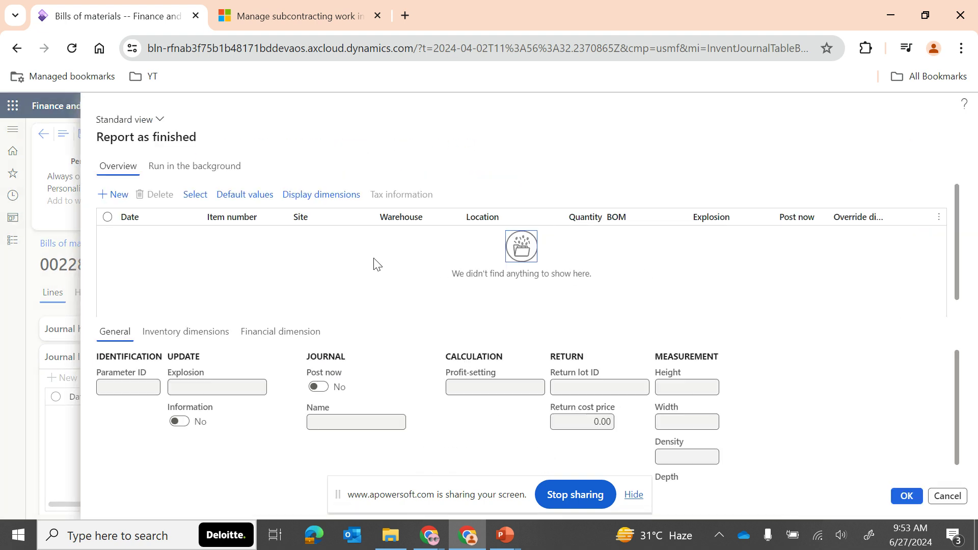
click(113, 194)
click(299, 238)
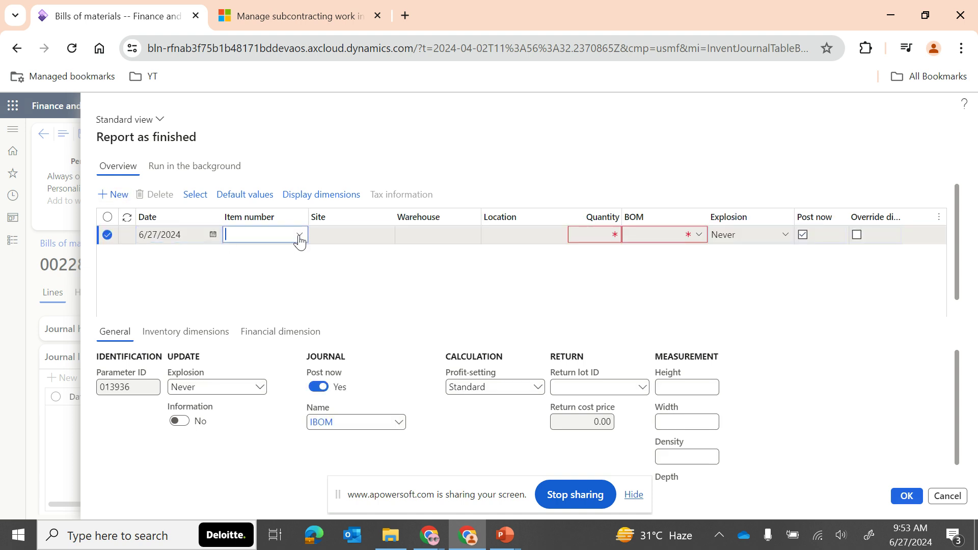
text(fg)
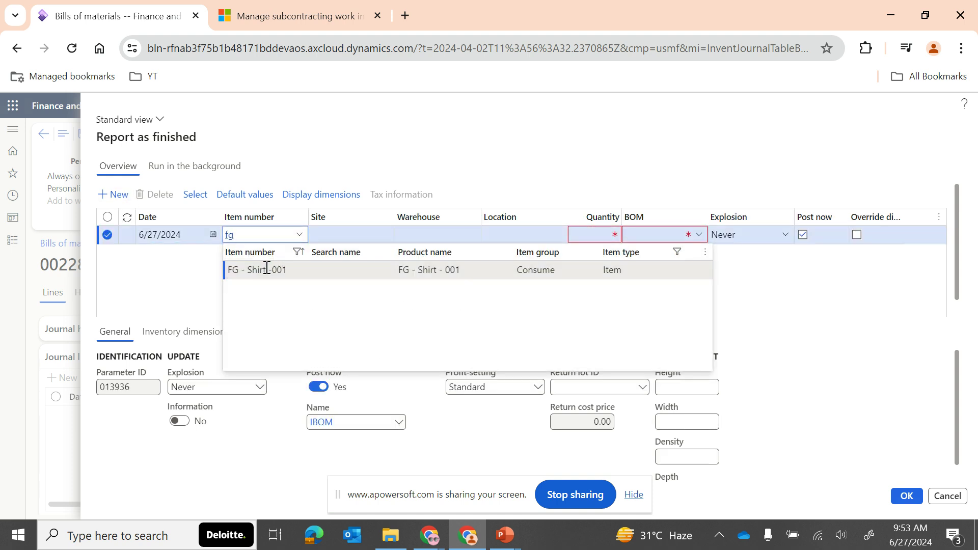
click(257, 271)
Assign site 2, warehouse 21 and location Default to the new FG - Shirt -001 line
click(356, 235)
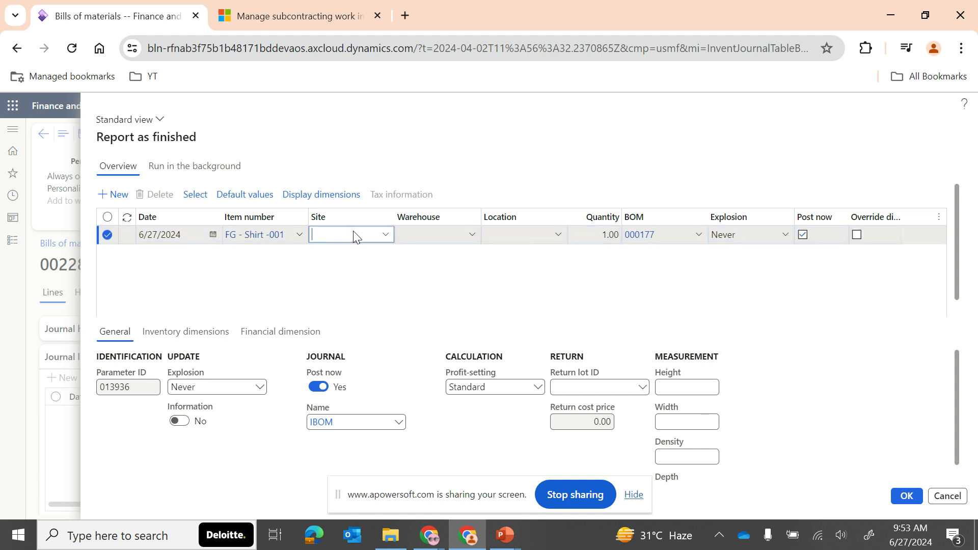
text(2)
key(Tab)
text(21)
key(Tab)
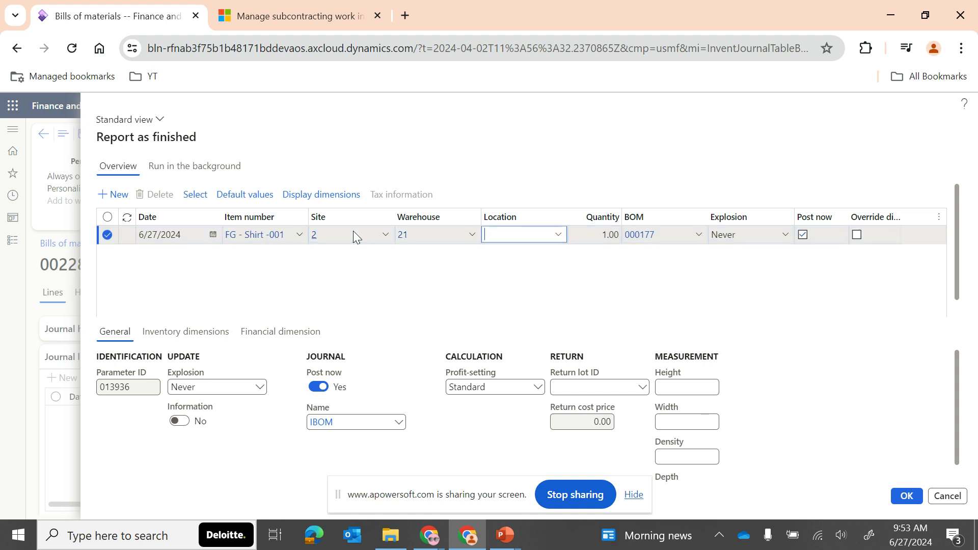
text(def)
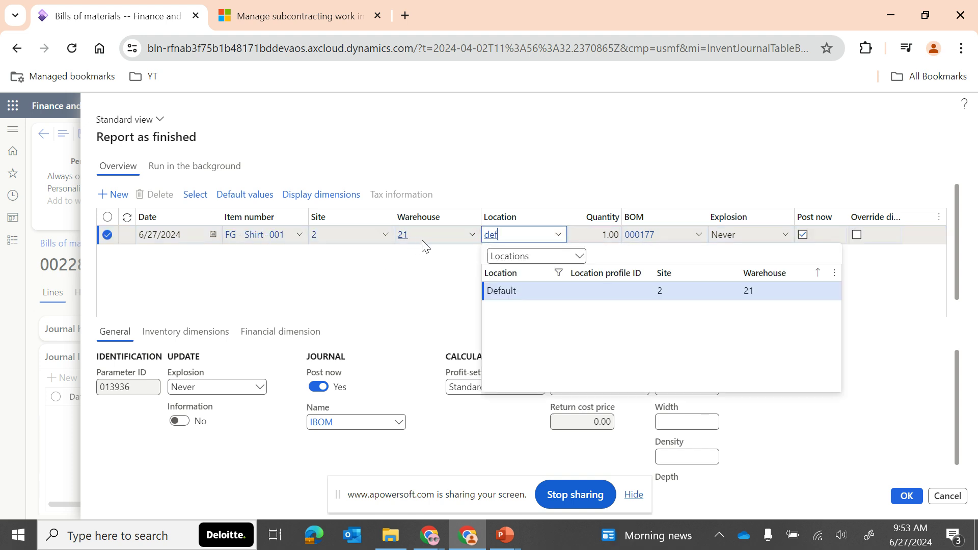
click(560, 288)
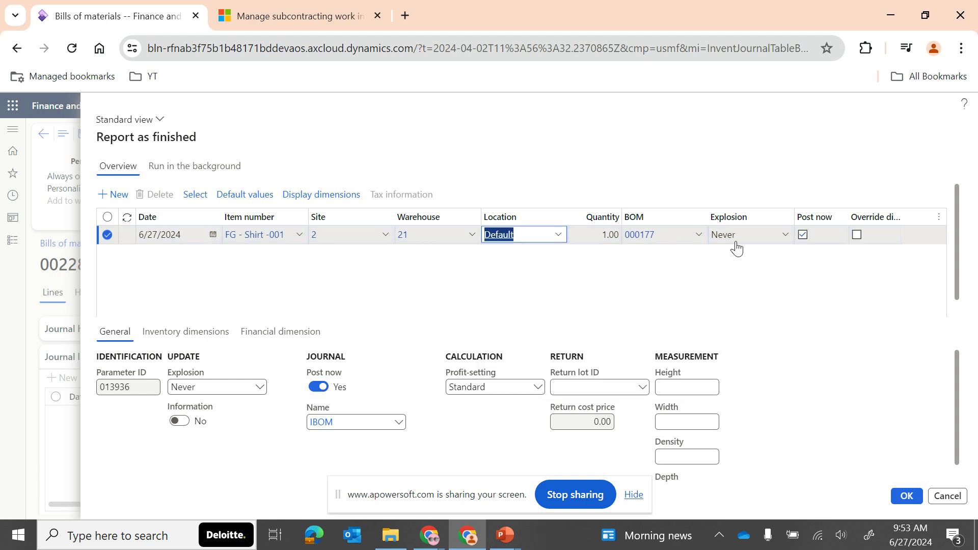
Turn off immediate posting for the FG - Shirt -001 line and confirm the Report as finished entry
click(803, 235)
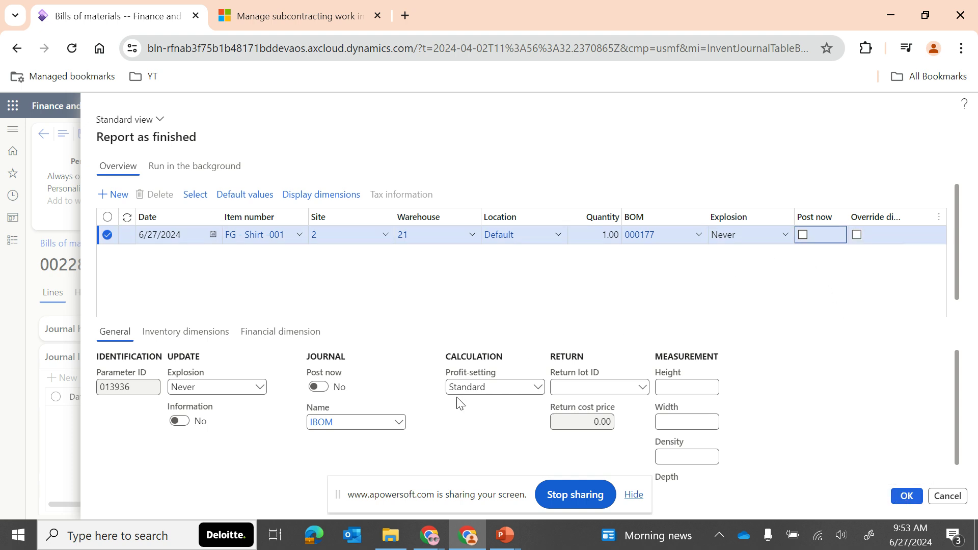
click(899, 497)
scroll(484, 439, right, 2)
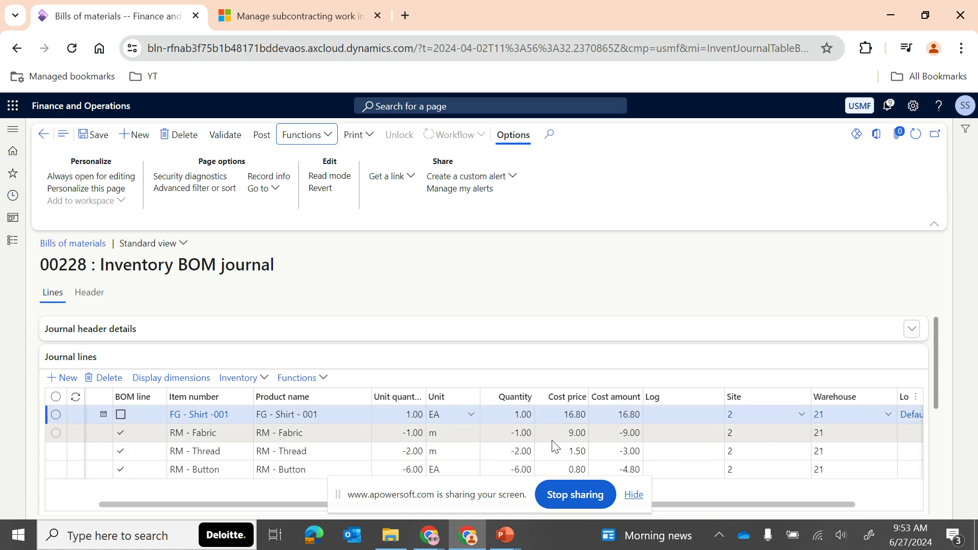
scroll(555, 446, right, 2)
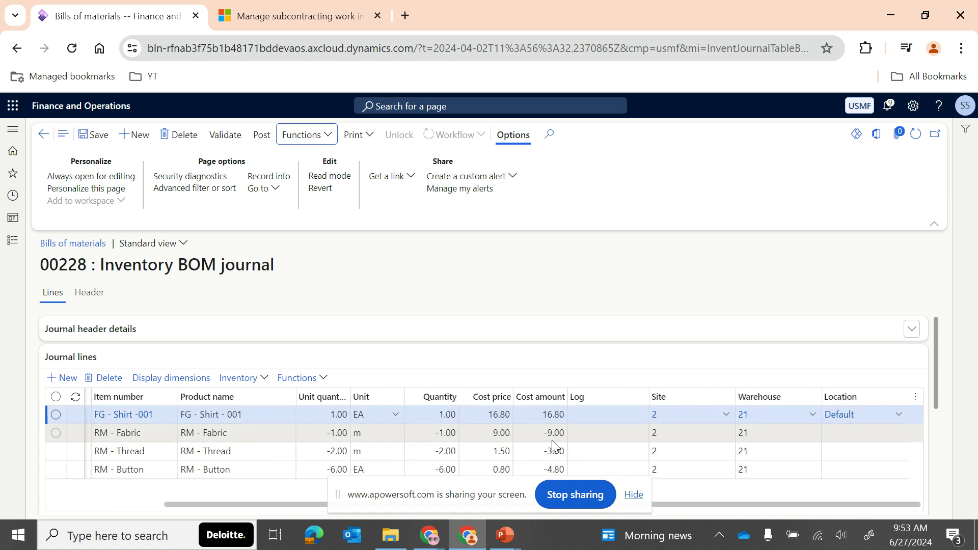
Set the location to Default on the RM - Fabric, RM - Thread and RM - Button lines
click(858, 416)
click(826, 432)
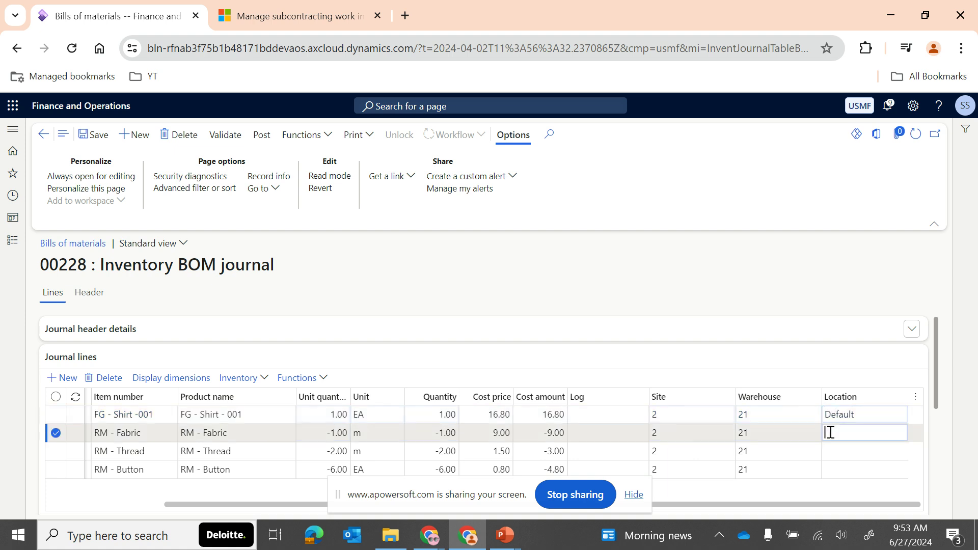
click(845, 452)
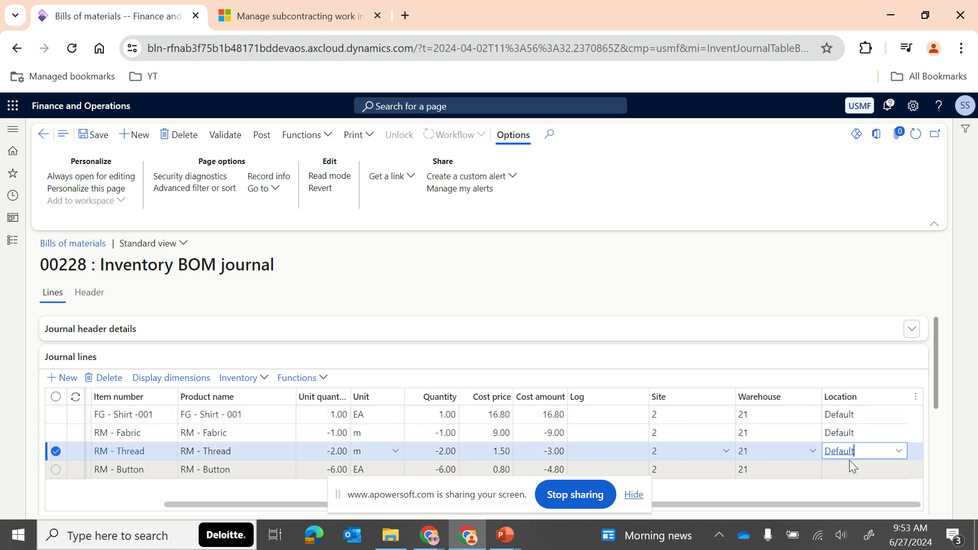
click(843, 469)
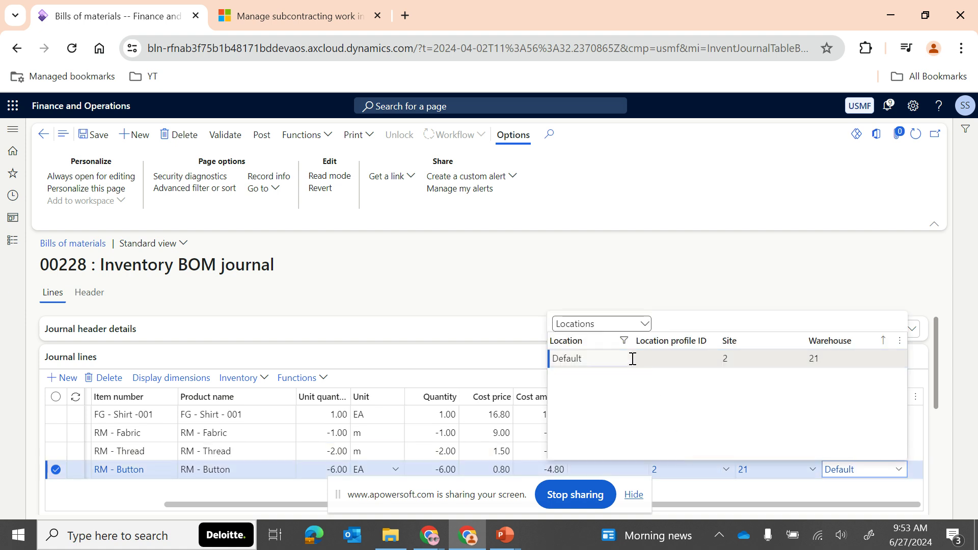
click(633, 359)
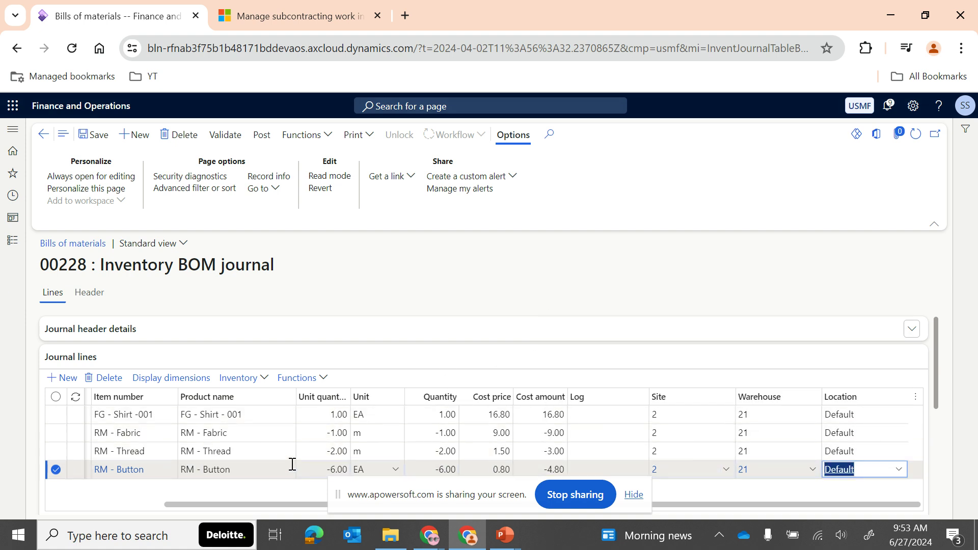
Validate the journal, then expand the validation messages and open their details
click(224, 135)
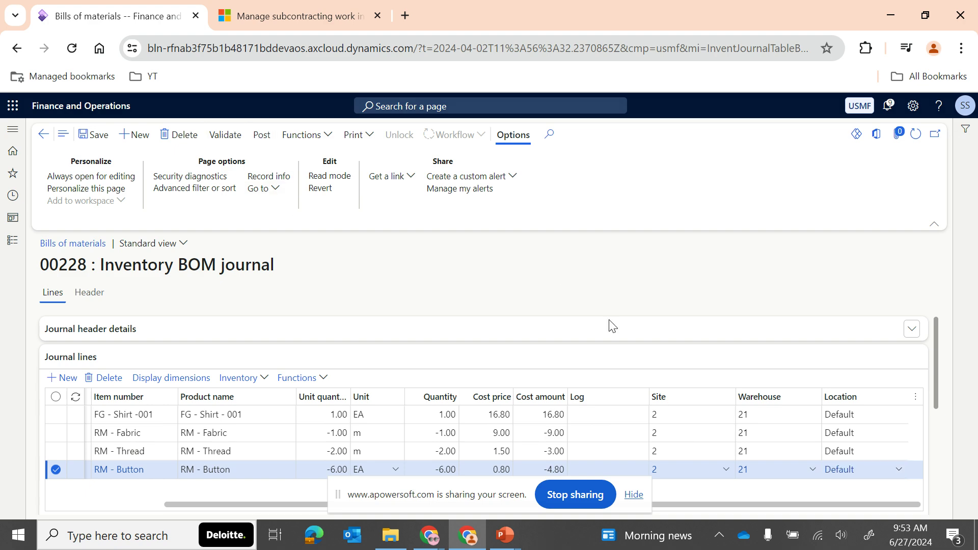
click(899, 488)
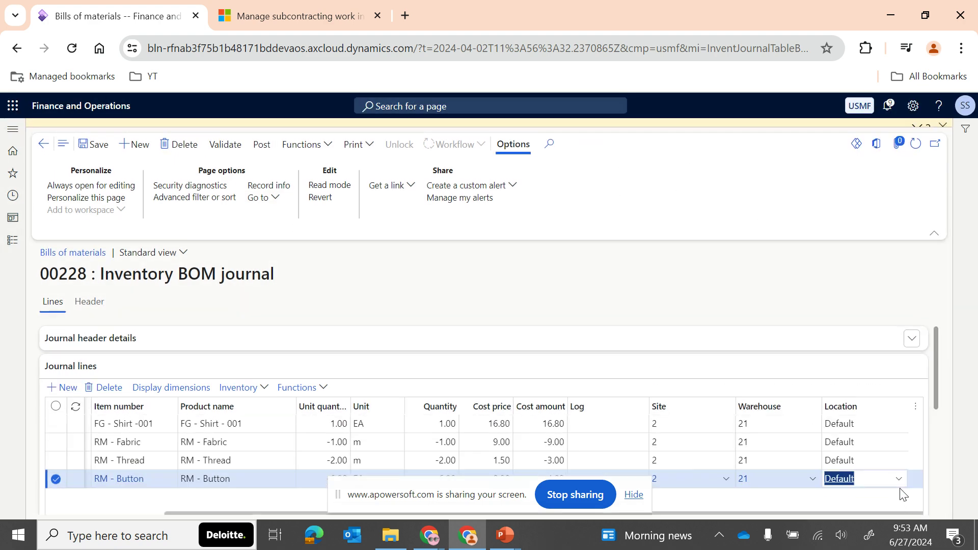
click(918, 127)
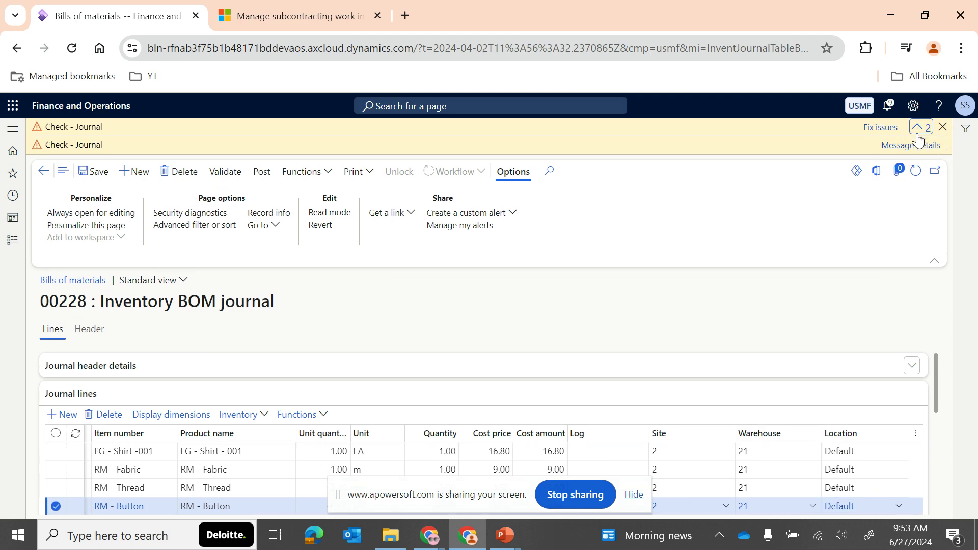
click(913, 146)
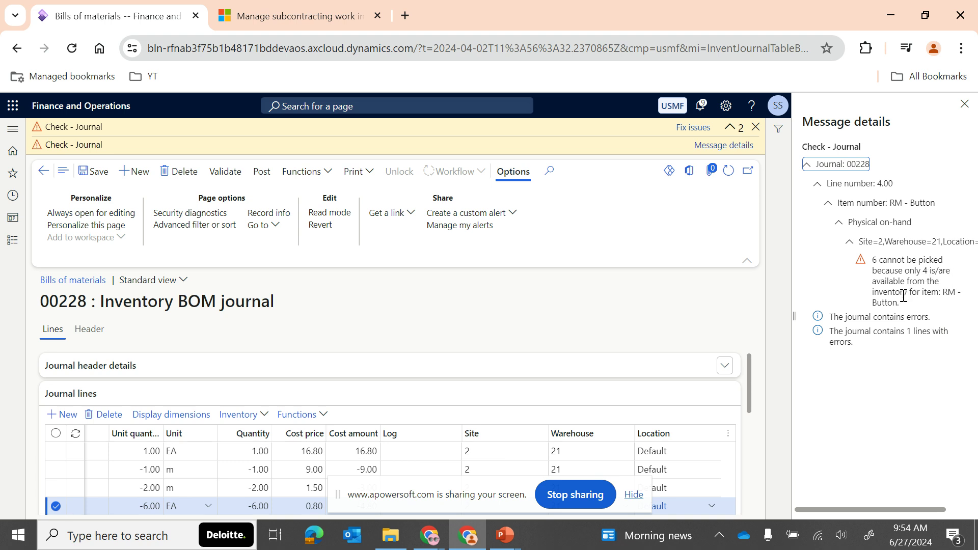
Set the RM - Button line's quantity to -4.00 and close the message details and warnings
click(256, 506)
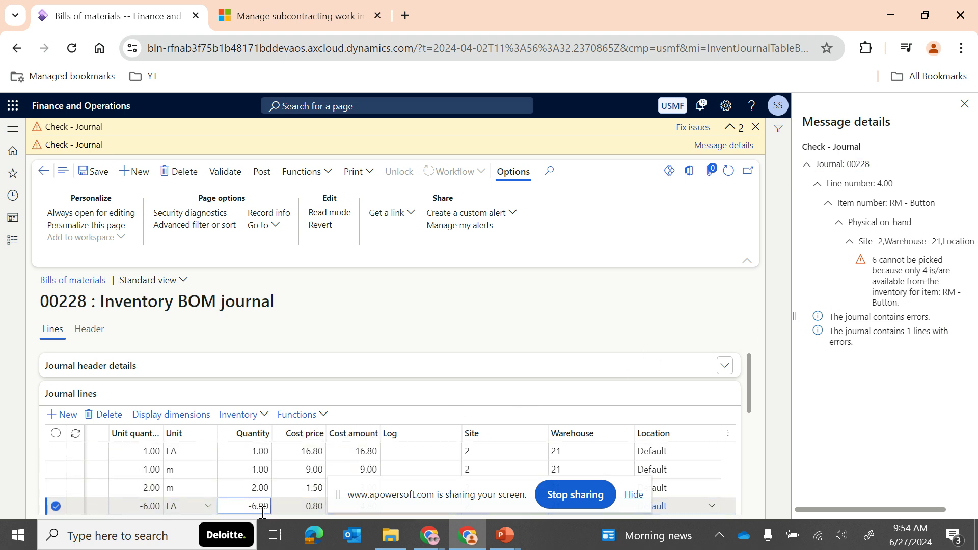
key(Tab)
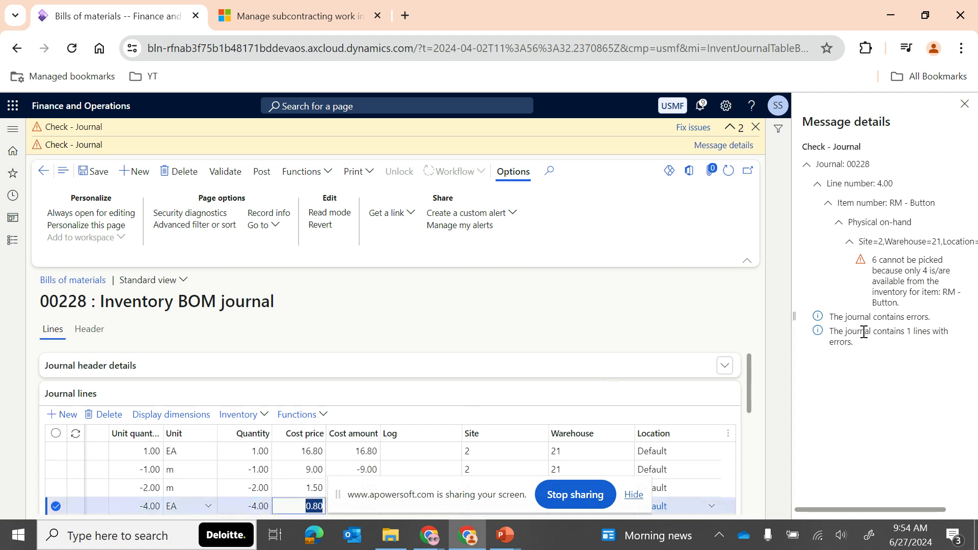
click(965, 105)
click(943, 126)
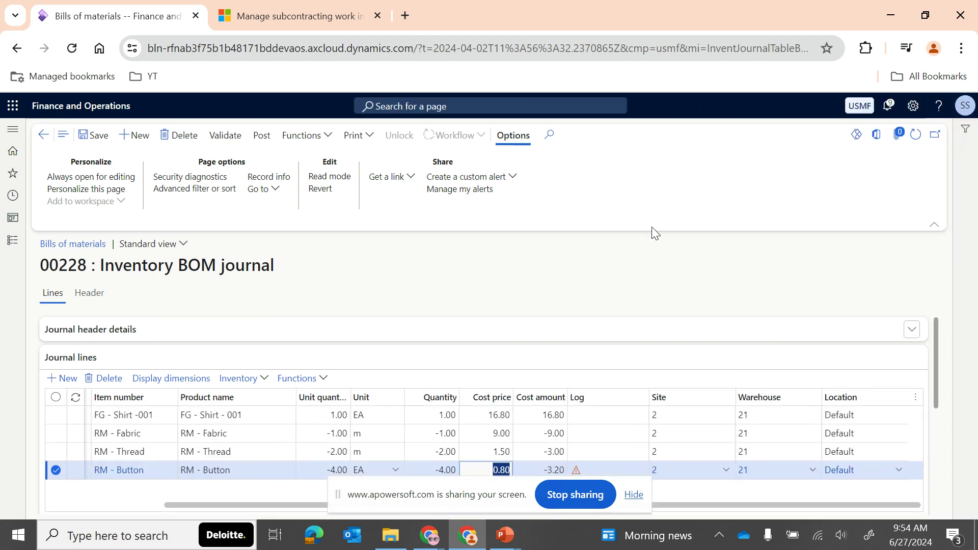
Validate the corrected BOM journal 00228 and post it with the default posting options
click(263, 138)
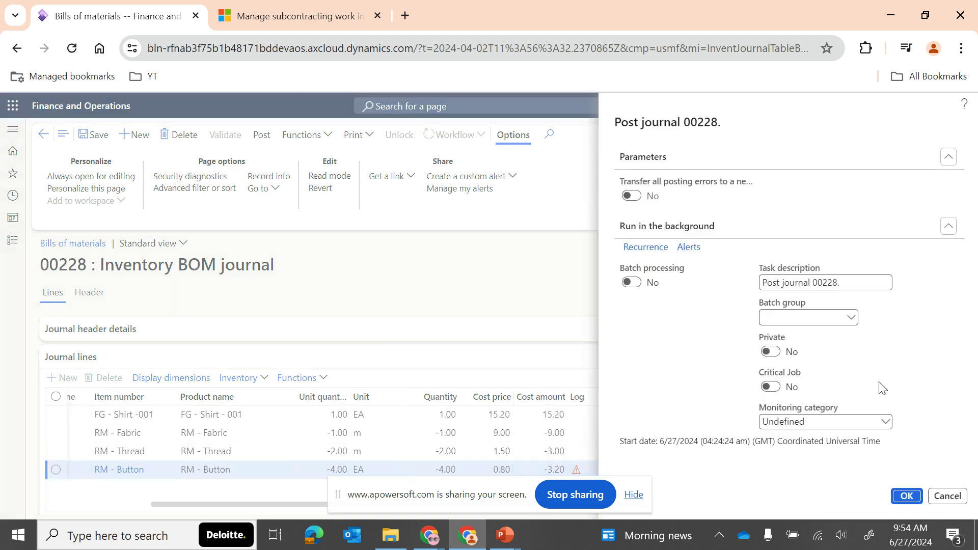
click(948, 503)
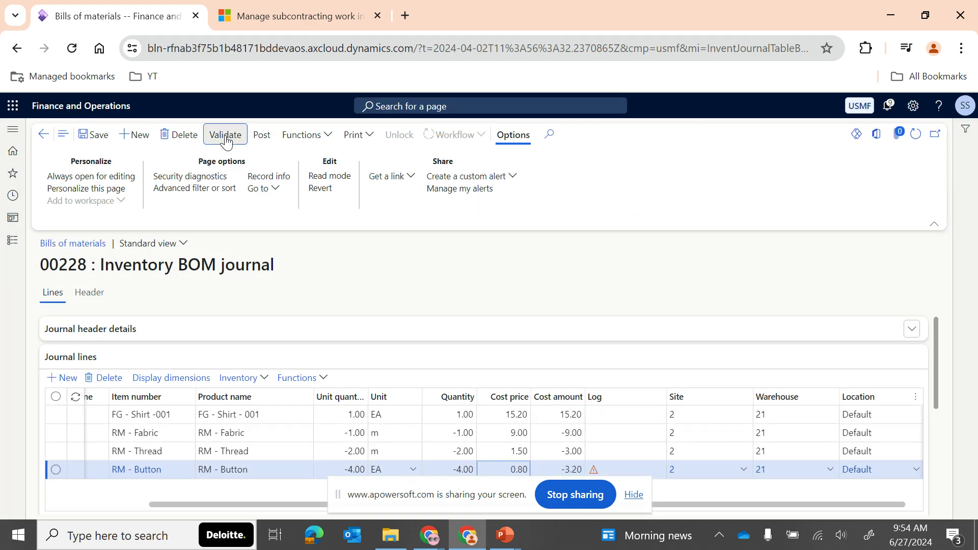
click(915, 501)
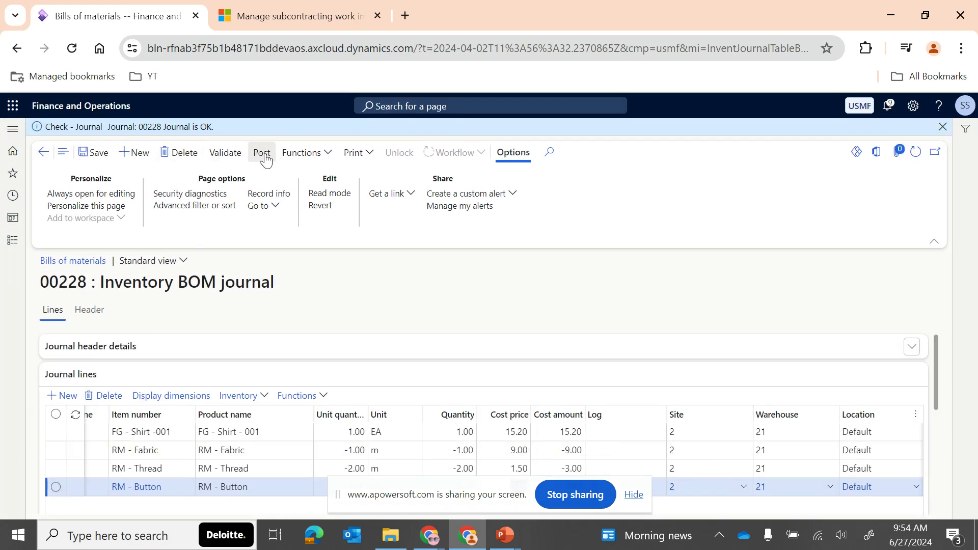
click(263, 155)
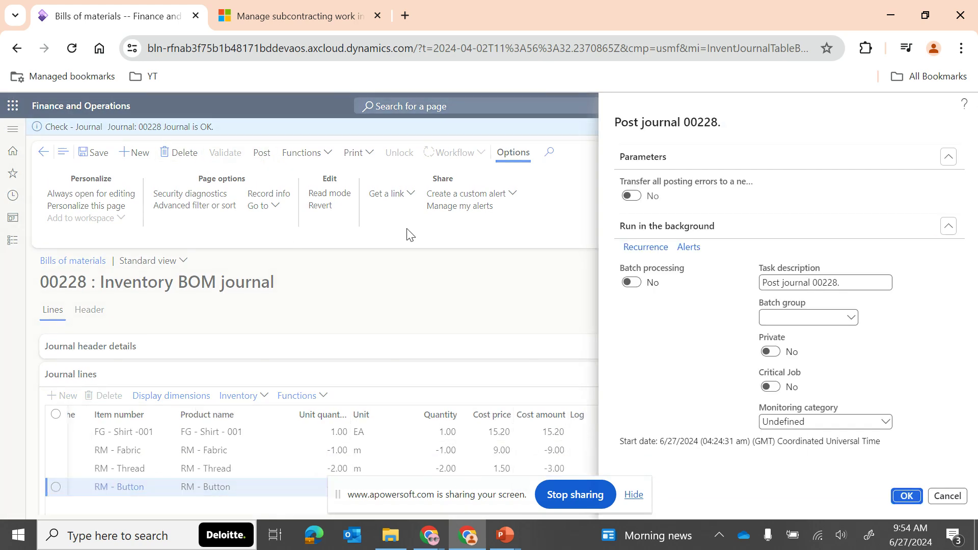
click(908, 496)
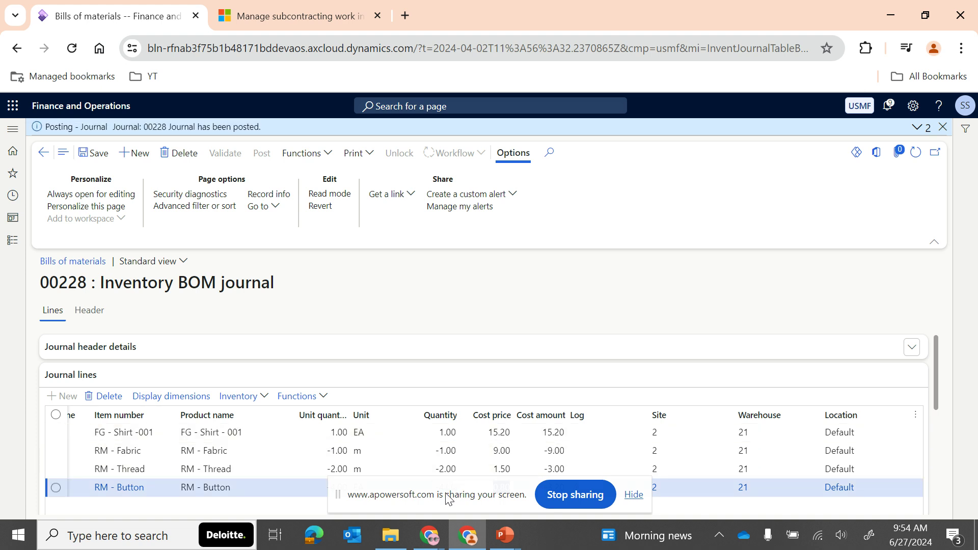
Review the posted journal lines from date to location and select the finished item number FG - Shirt -001
drag(444, 500, 426, 543)
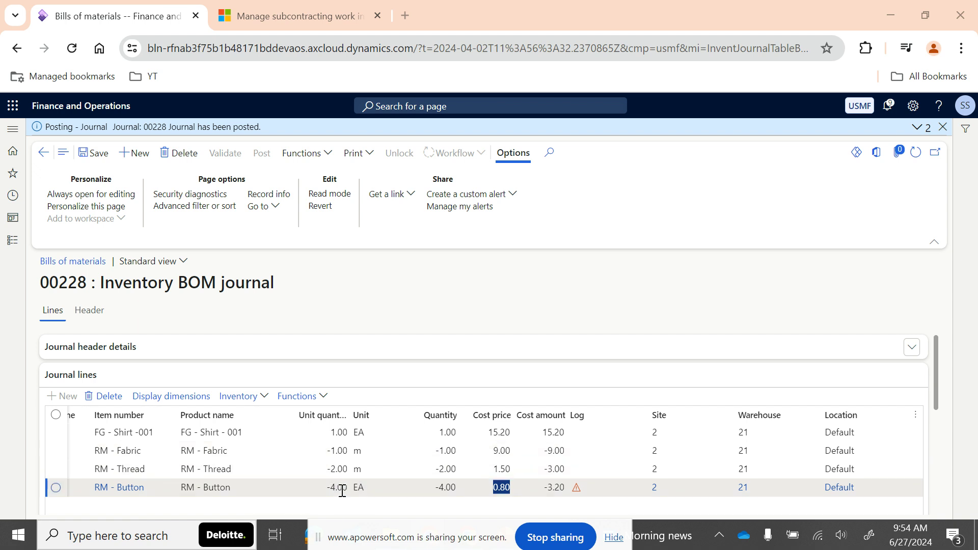
scroll(274, 478, left, 3)
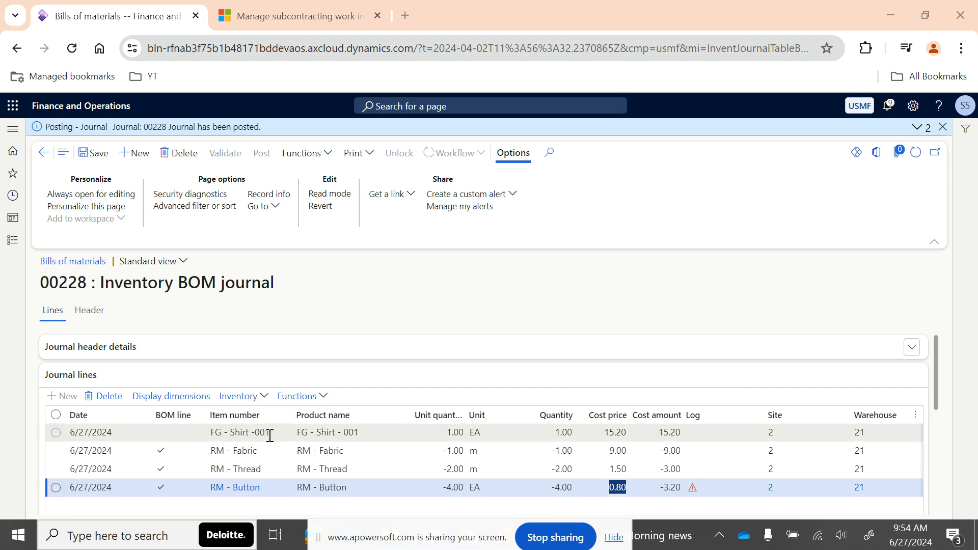
scroll(393, 456, right, 2)
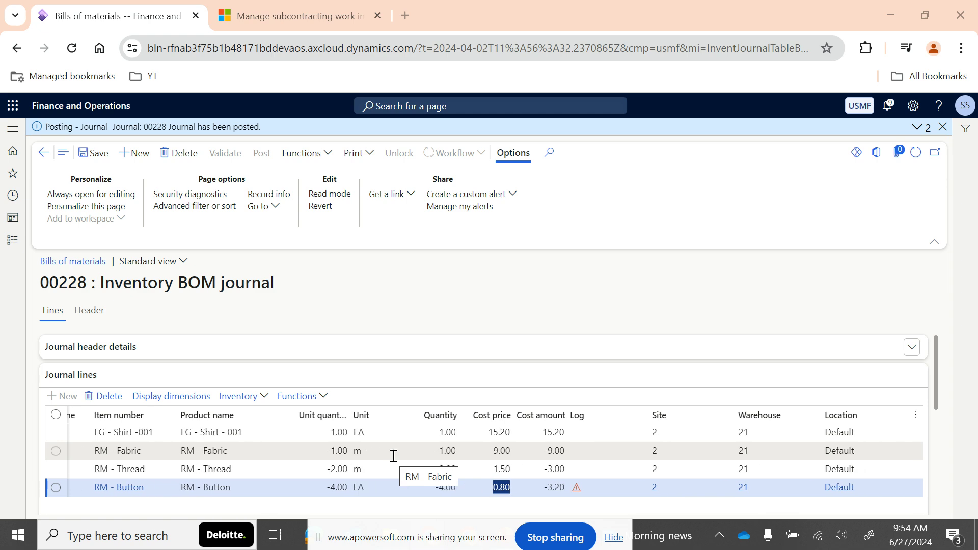
scroll(394, 456, left, 2)
drag(272, 435, 209, 435)
Duplicate the journal's browser tab and open the Inventory management On-hand list in the new tab
right_click(142, 17)
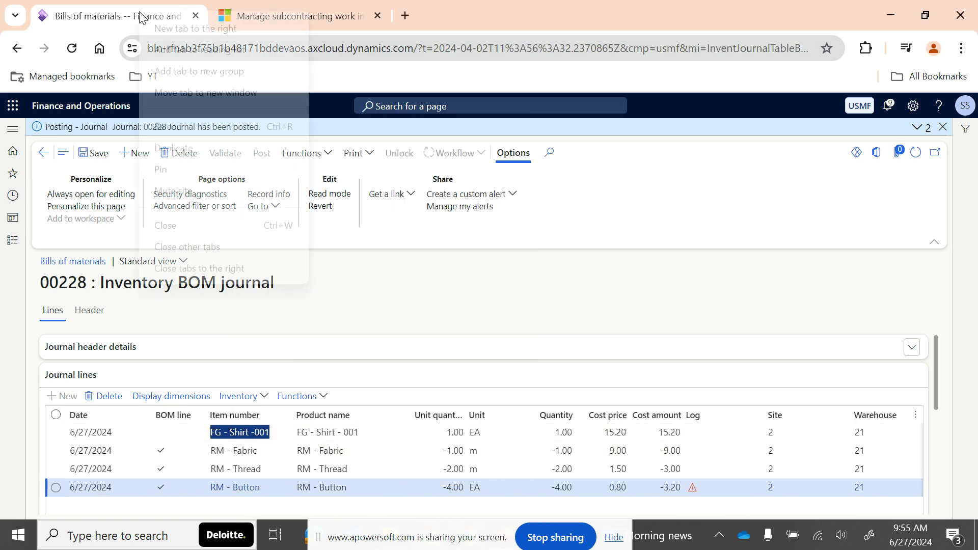
click(191, 147)
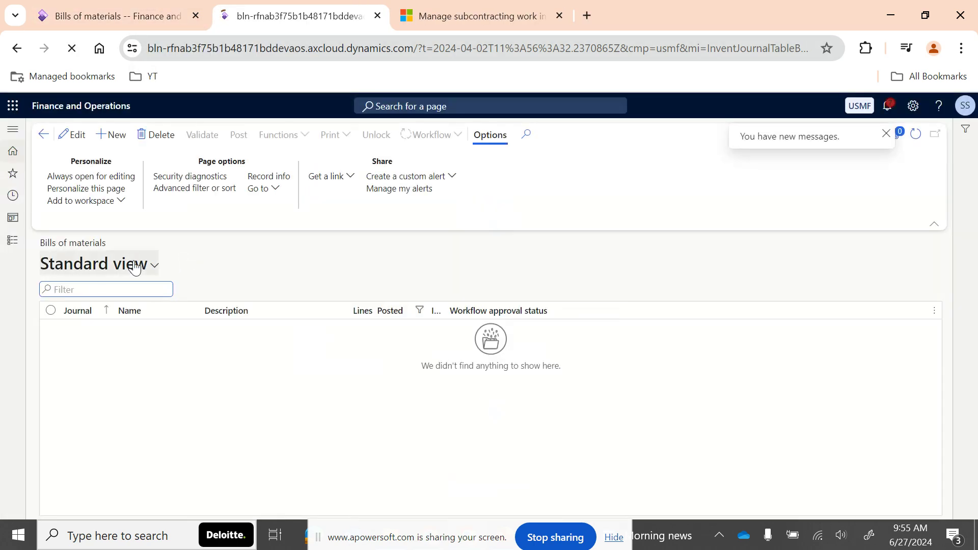
click(13, 240)
scroll(58, 408, down, 4)
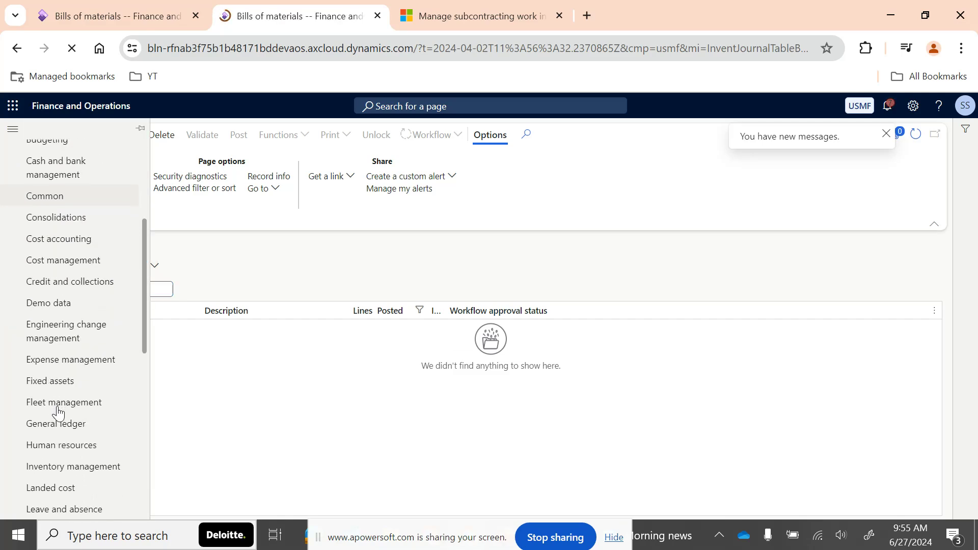
scroll(58, 414, down, 4)
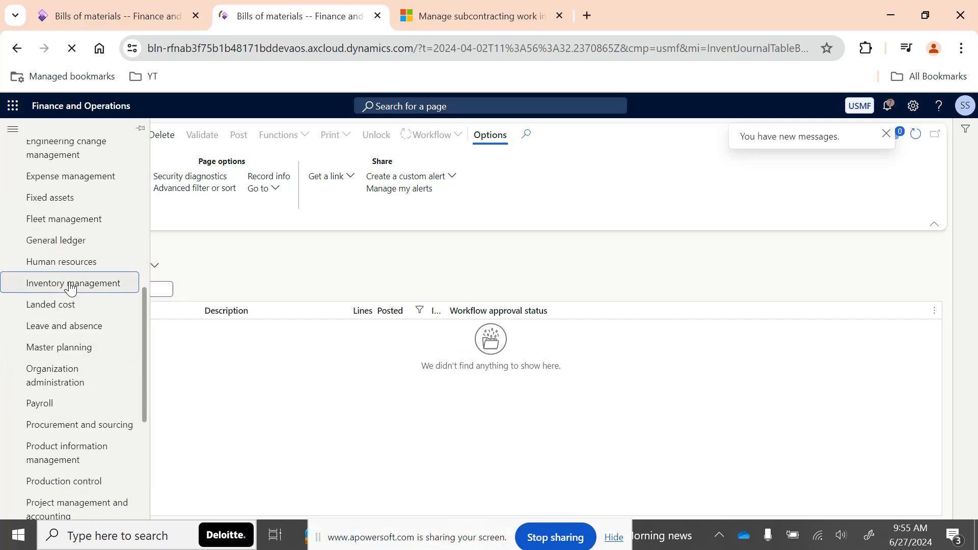
click(71, 289)
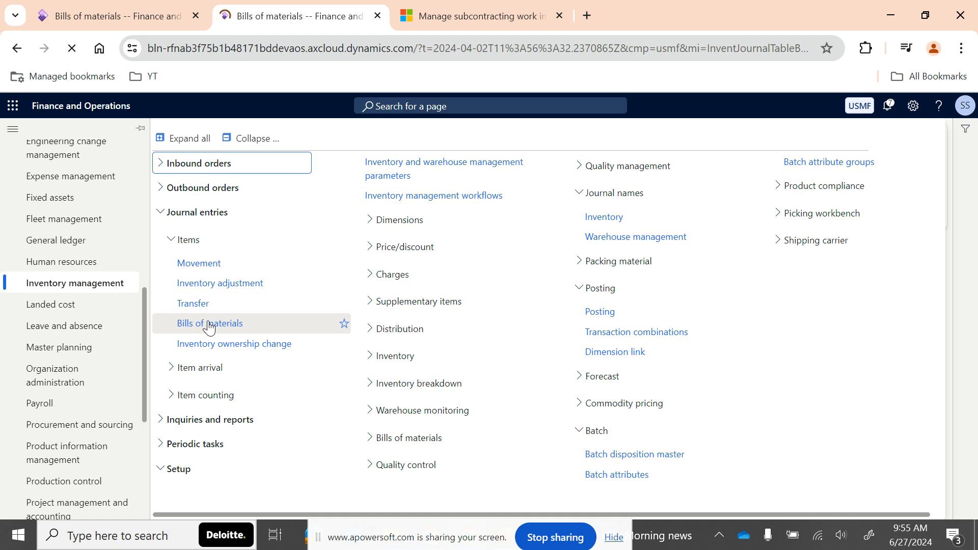
click(210, 420)
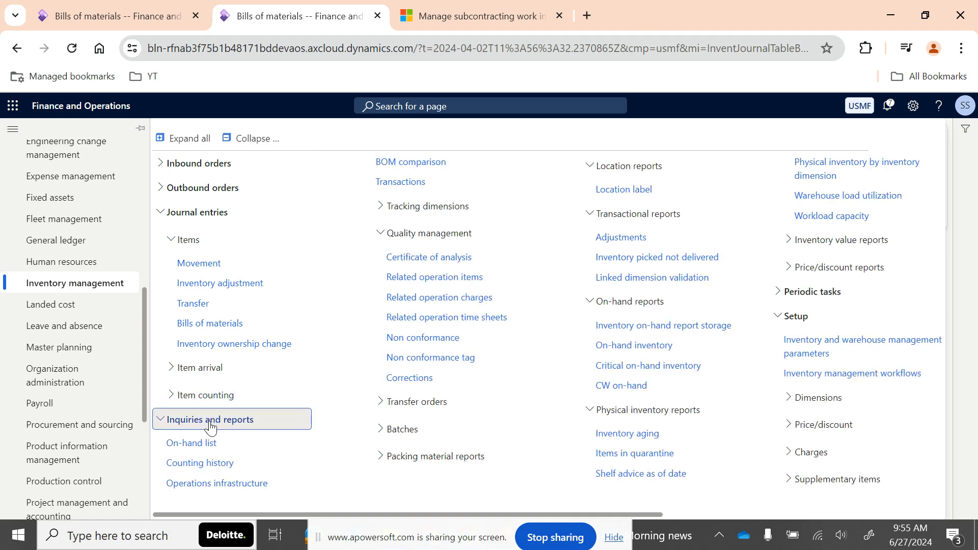
click(198, 452)
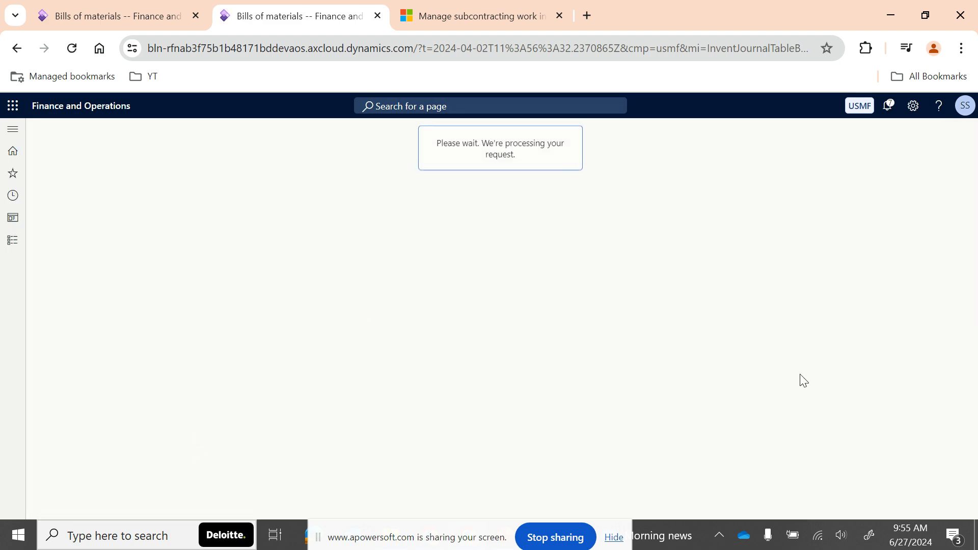
Filter the on-hand list to item FG - Shirt -001 in warehouse 21
scroll(823, 377, down, 3)
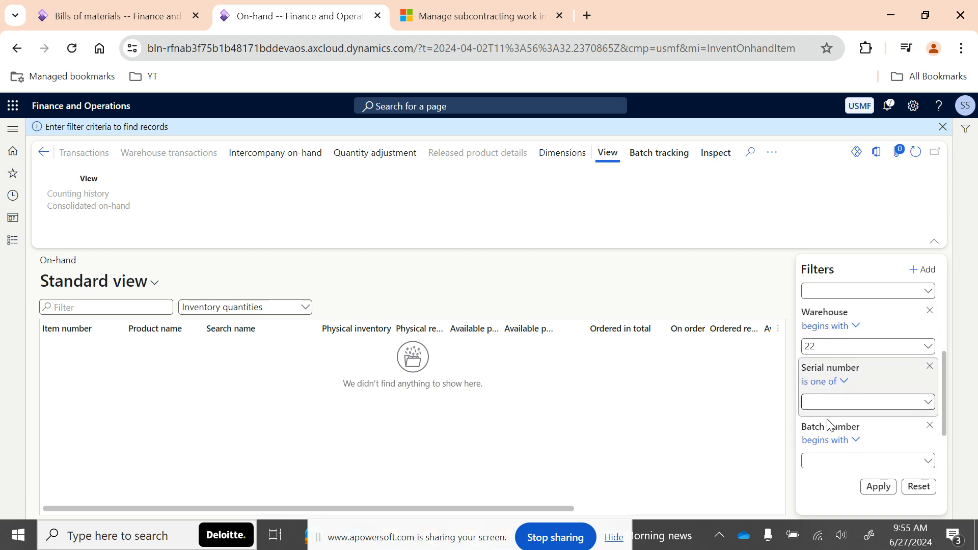
click(821, 346)
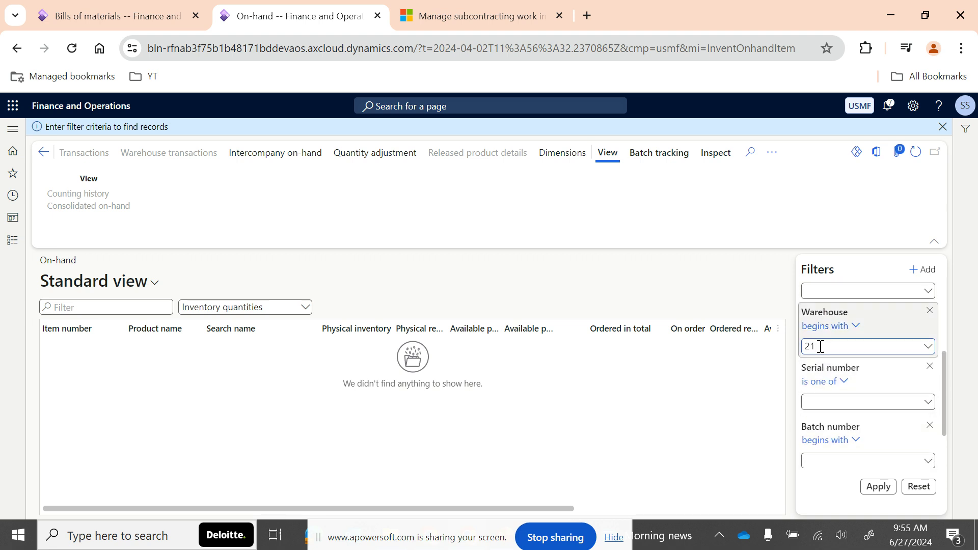
click(880, 487)
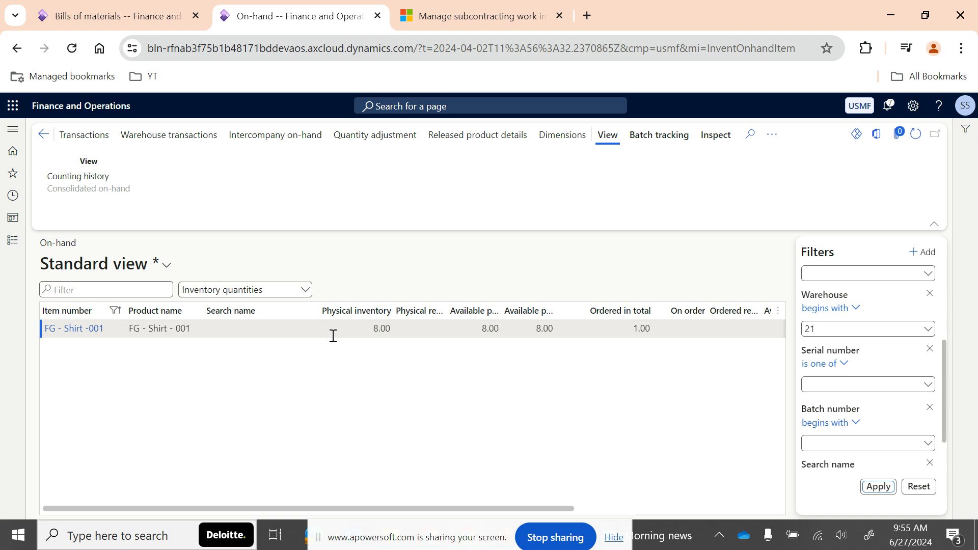
Open the inventory transactions of FG - Shirt -001 and compare the 00228 BOM receipt with the posted journal's number in the original tab
click(76, 135)
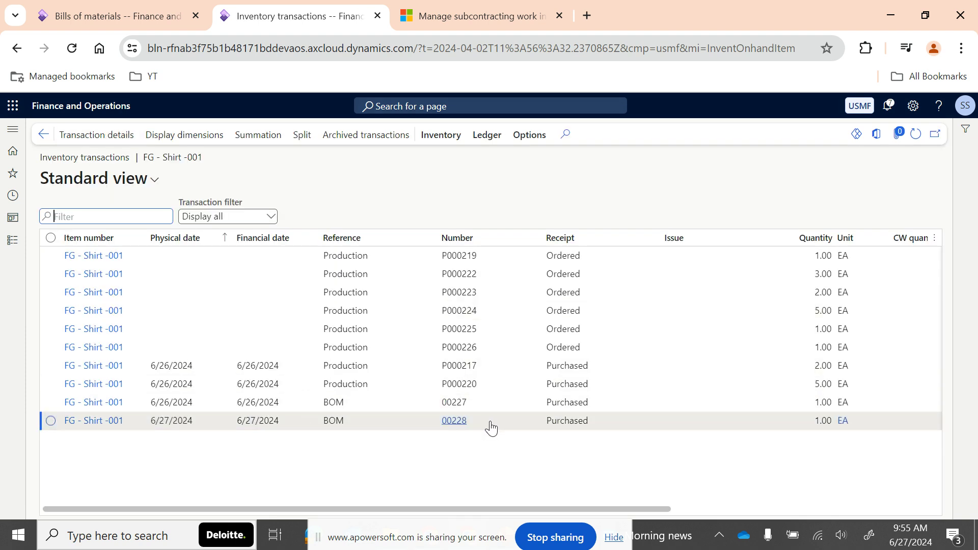
click(484, 430)
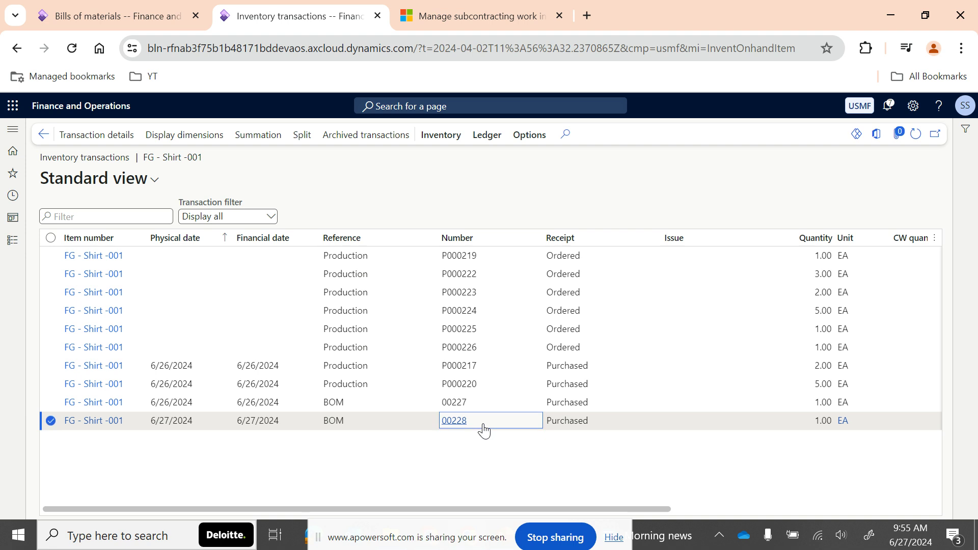
click(821, 421)
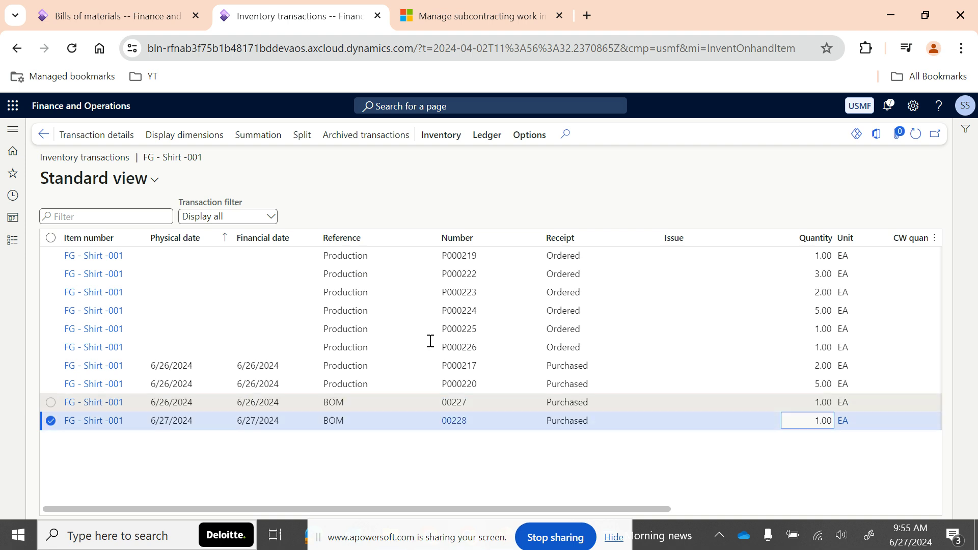
click(130, 11)
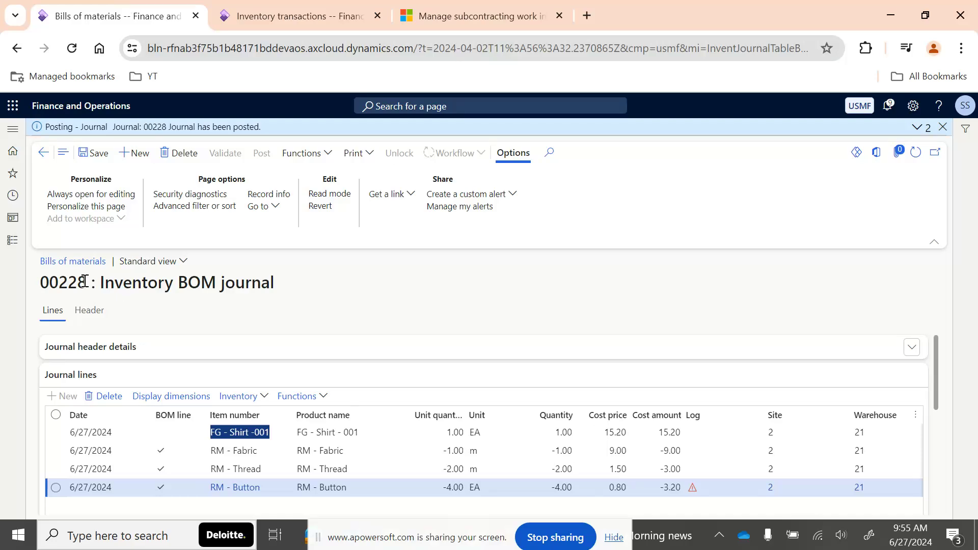
drag(85, 281, 204, 122)
click(301, 15)
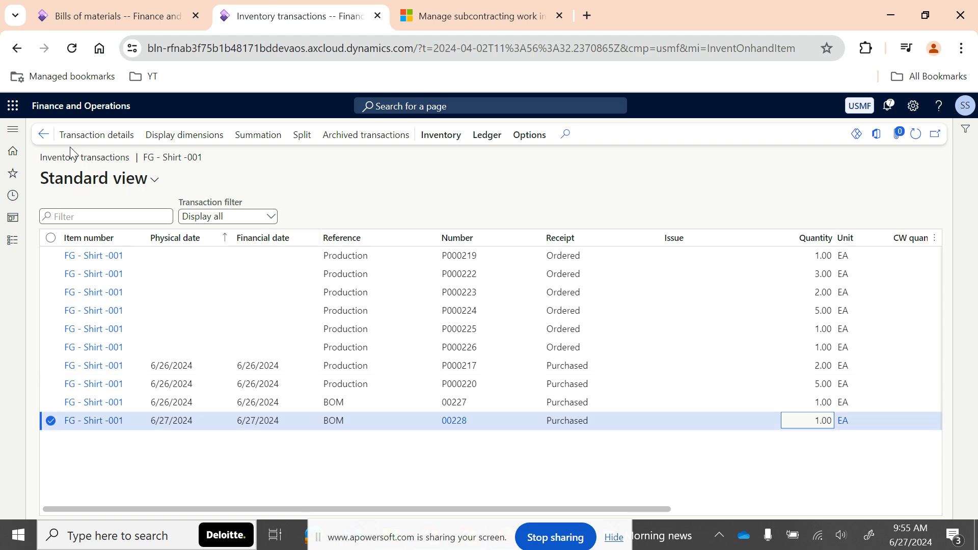
Return from the inventory transactions to the on-hand list and switch to the PowerPoint slide about subcontracting
click(43, 135)
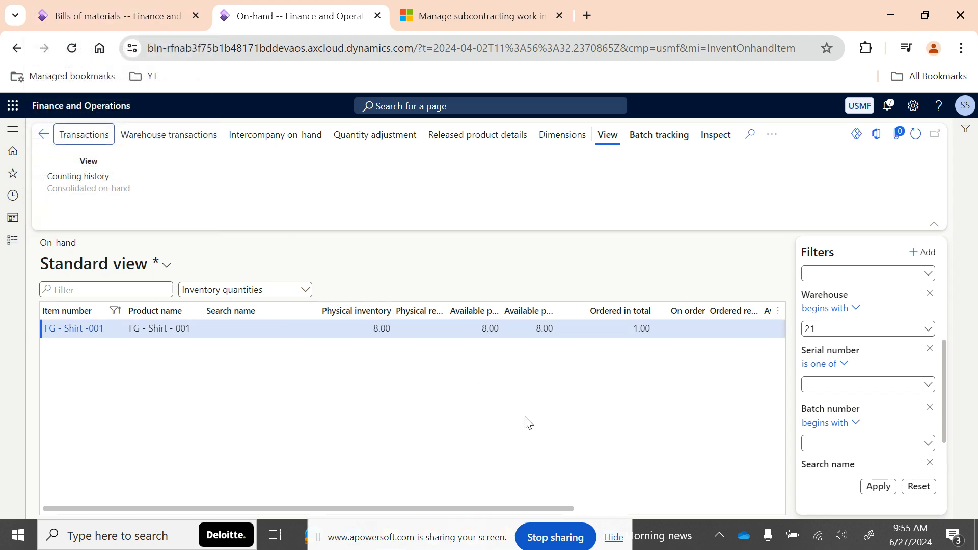
key(alt+Tab)
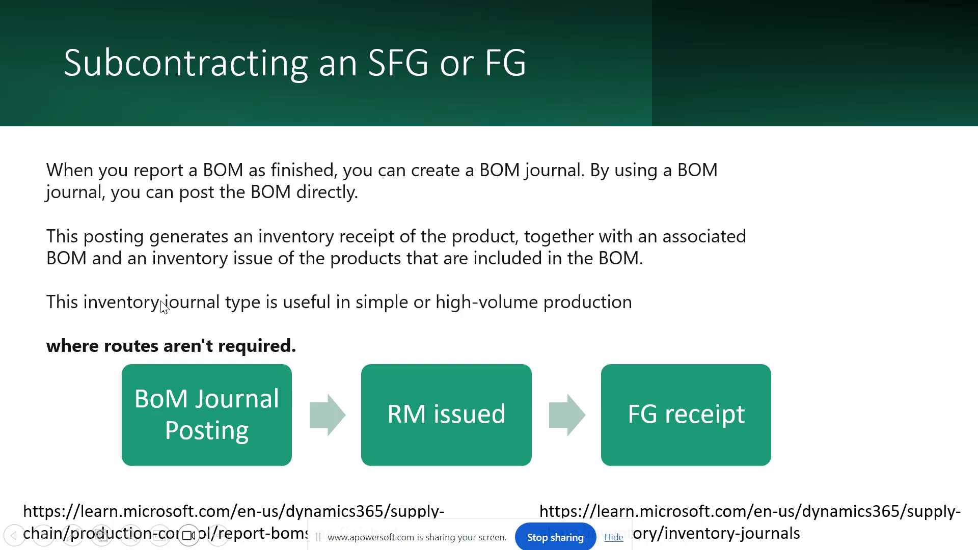